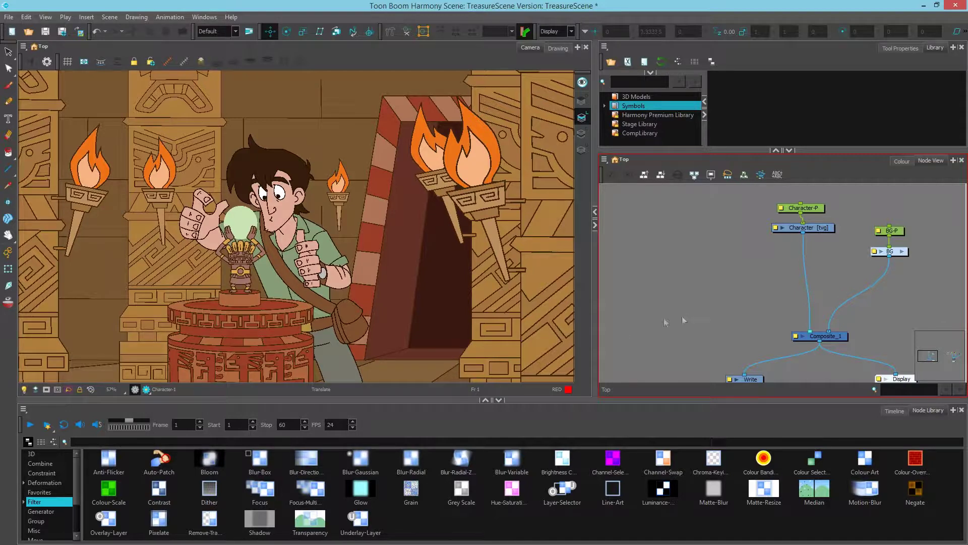
Search the node library for "high" and add a Highlight node to the node network
left_click(27, 465)
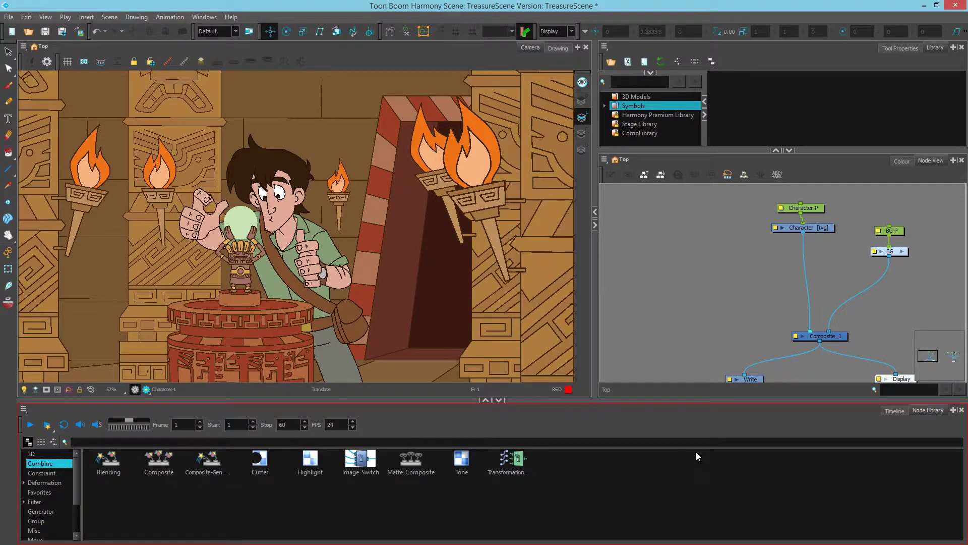
left_click(308, 468)
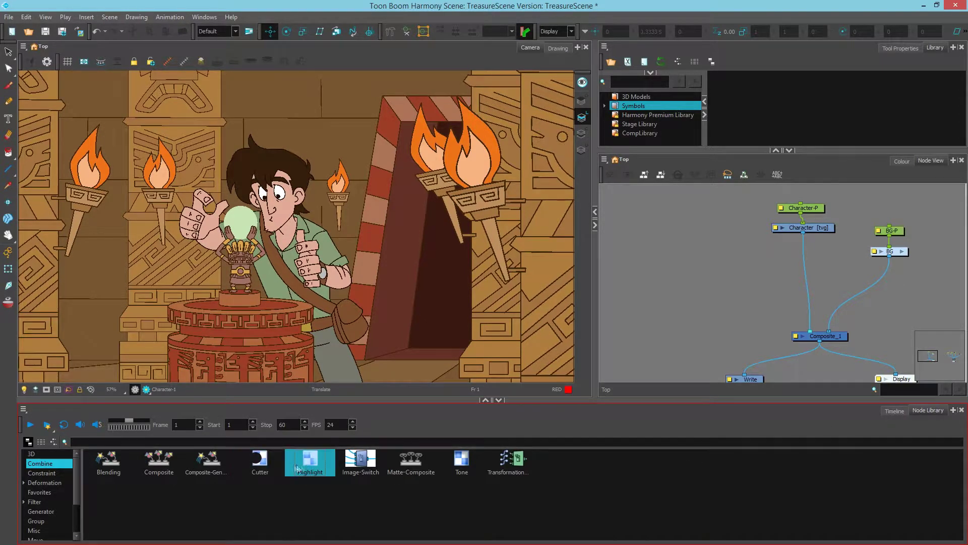
left_click(144, 442)
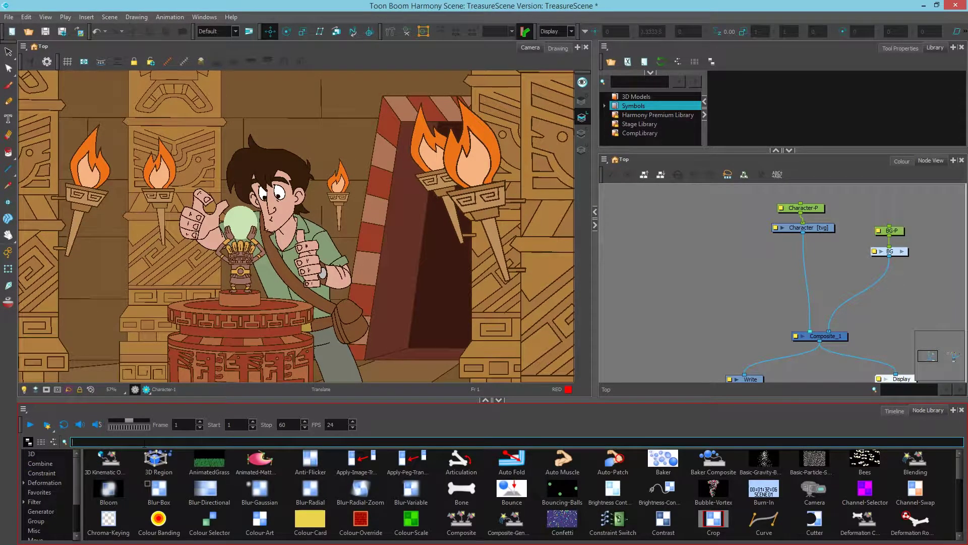
type("high")
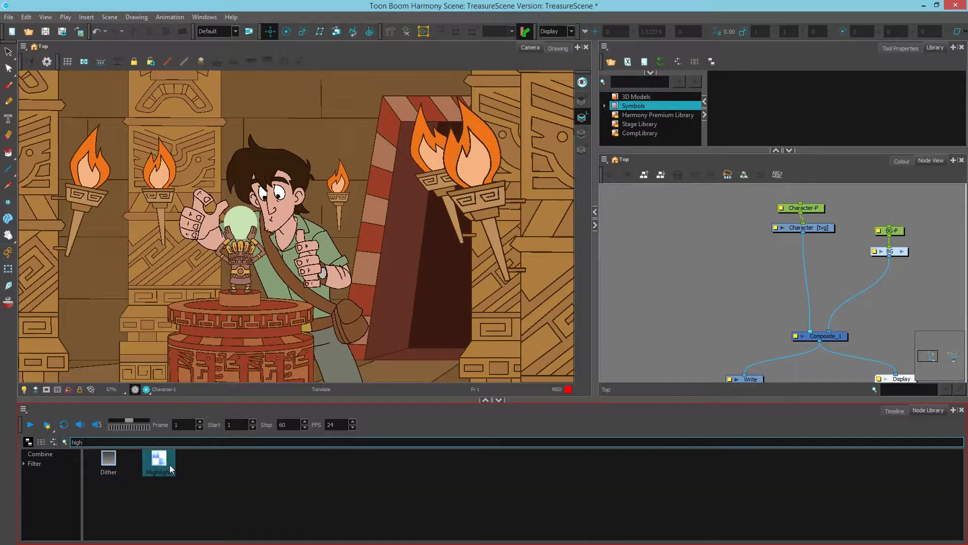
left_click_drag(169, 465, 745, 282)
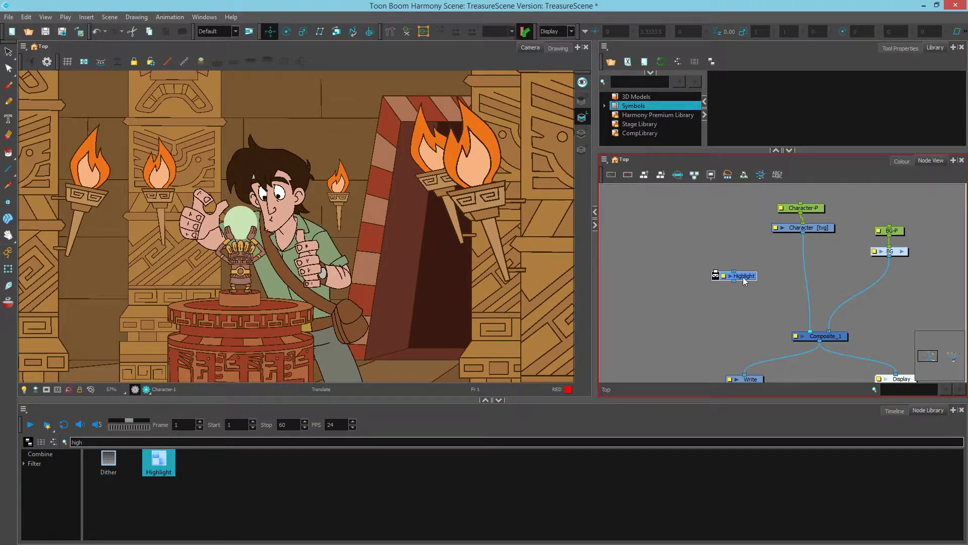
Insert the Highlight node into the connection between the Character drawing and Composite_1
scroll(742, 276, "up", 3)
left_click_drag(763, 285, 763, 256)
left_click_drag(687, 282, 649, 259)
left_click_drag(722, 282, 742, 243)
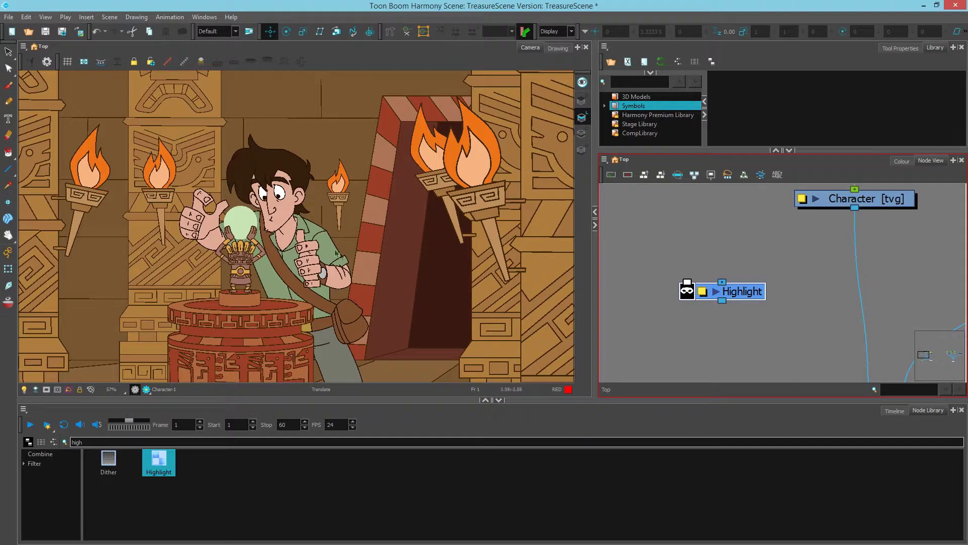
left_click_drag(687, 281, 650, 265)
left_click_drag(793, 313, 713, 277)
scroll(754, 290, "down", 2)
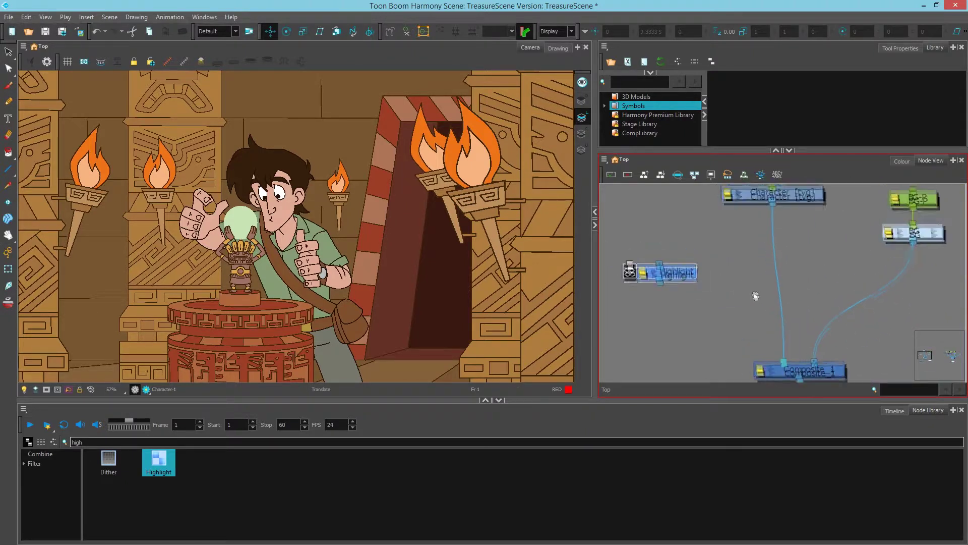
left_click_drag(785, 224, 721, 322)
left_click_drag(688, 278, 705, 262)
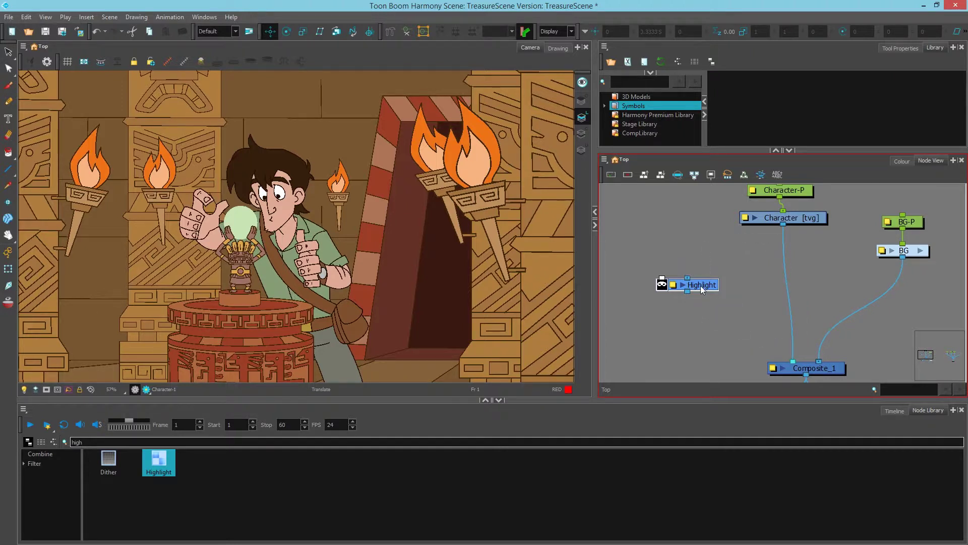
mouse_move(699, 287)
left_mouse_down()
mouse_move(814, 292)
mouse_move(750, 270)
mouse_move(705, 270)
mouse_move(707, 291)
left_mouse_up()
scroll(704, 270, "down", 2)
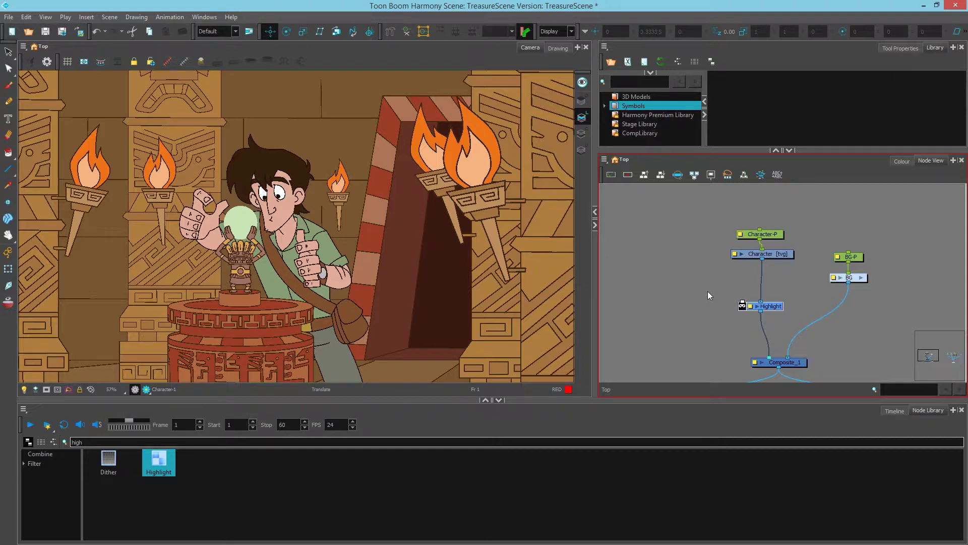
Create a new drawing layer named Drawing and connect it to the Highlight node's matte input
key("ctrl+r")
left_click(462, 315)
mouse_move(827, 328)
left_mouse_down()
mouse_move(680, 268)
mouse_move(743, 300)
mouse_move(729, 294)
left_mouse_up()
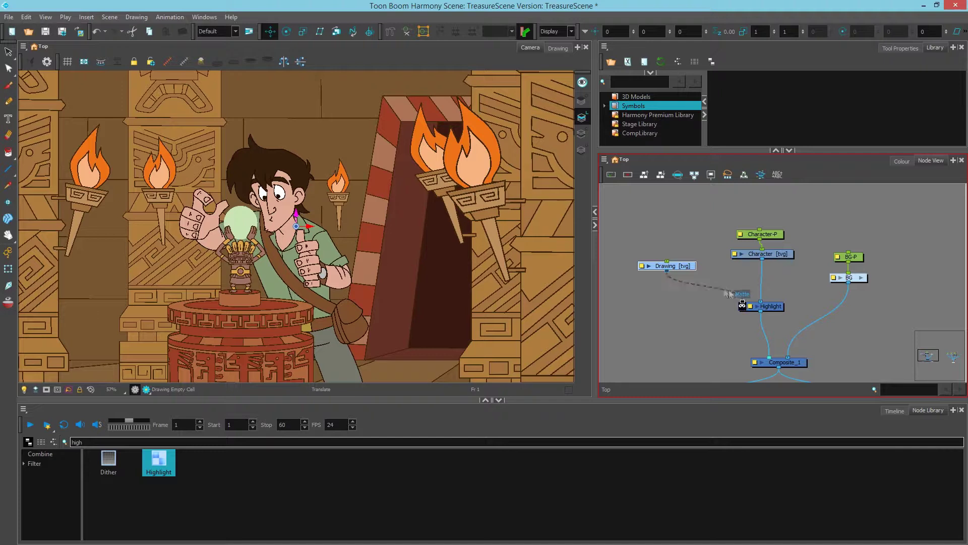
Paint a highlight matte on the Drawing layer with the Brush in RED, along the character's hair, shoulder and arm facing the doorway
left_click(9, 86)
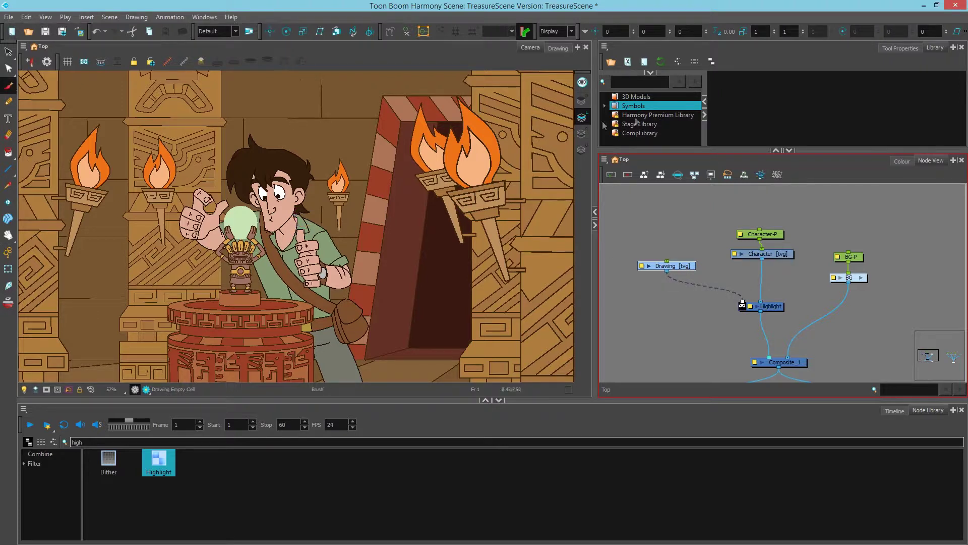
left_click(901, 161)
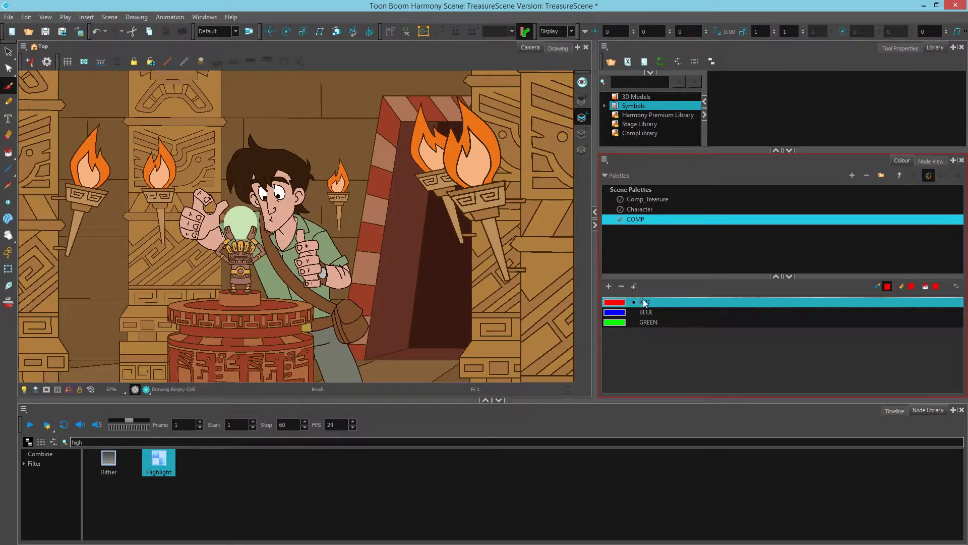
left_click(931, 161)
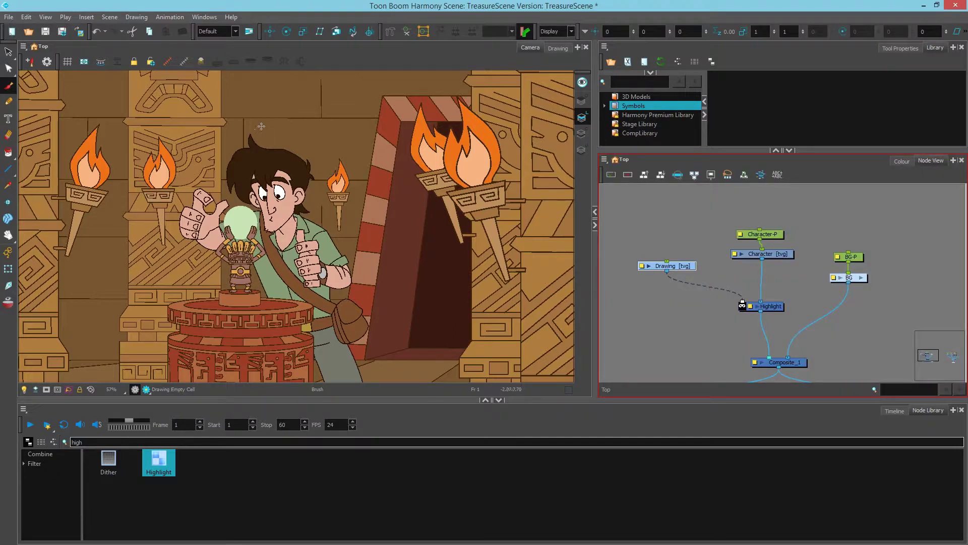
mouse_move(249, 124)
left_mouse_down()
mouse_move(311, 167)
mouse_move(306, 211)
mouse_move(365, 287)
left_mouse_up()
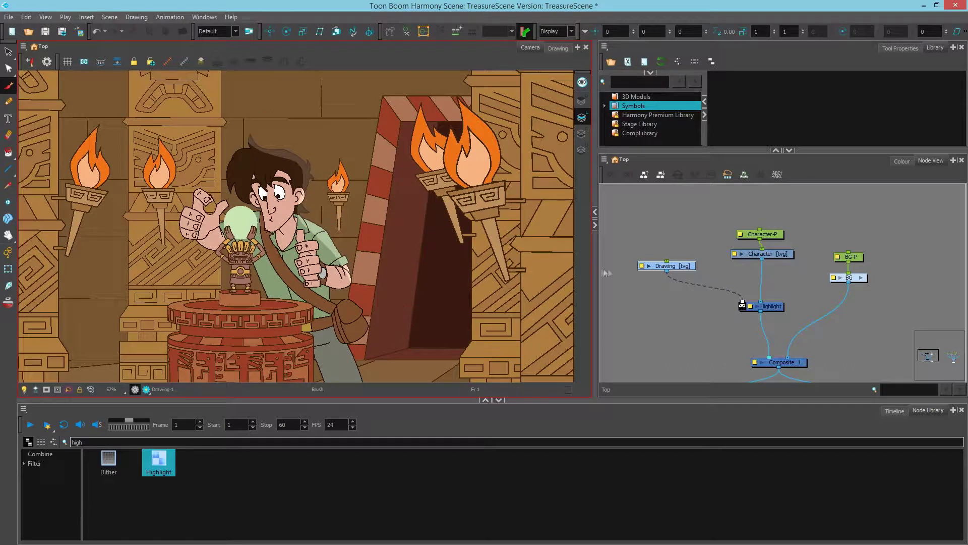
mouse_move(692, 268)
left_mouse_down()
mouse_move(667, 255)
mouse_move(690, 273)
left_mouse_up()
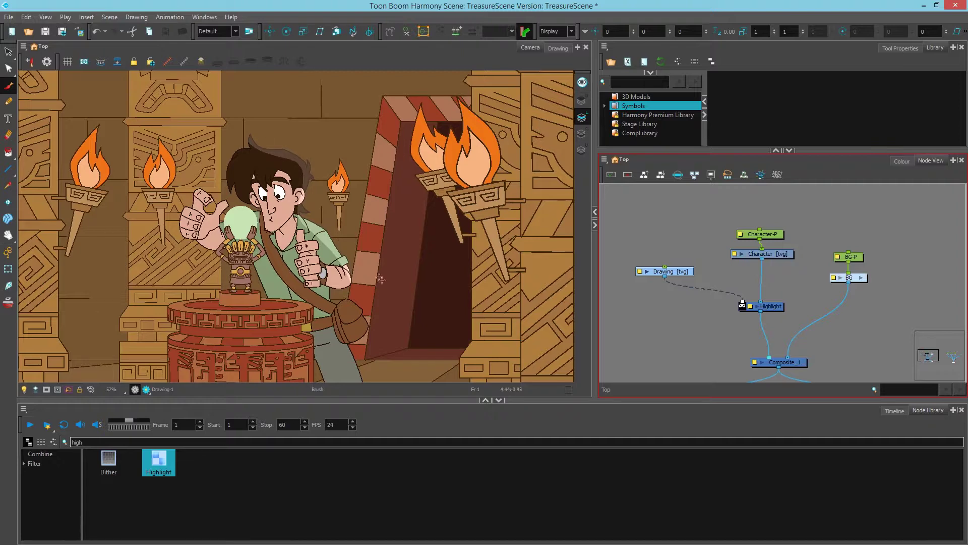
Examine the highlight on the character up close in the rendered preview, and return to the standard display
left_click(147, 389)
scroll(294, 174, "up", 2)
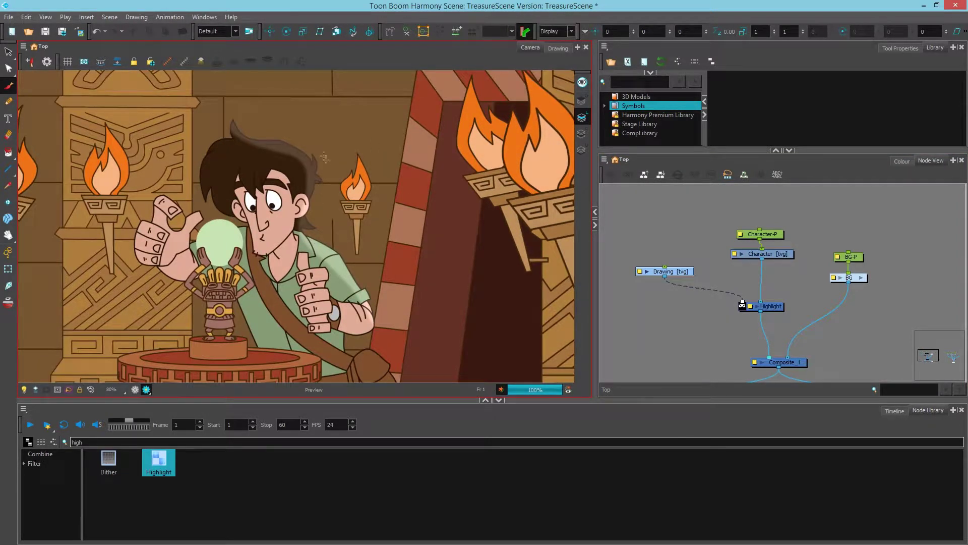
left_click(135, 389)
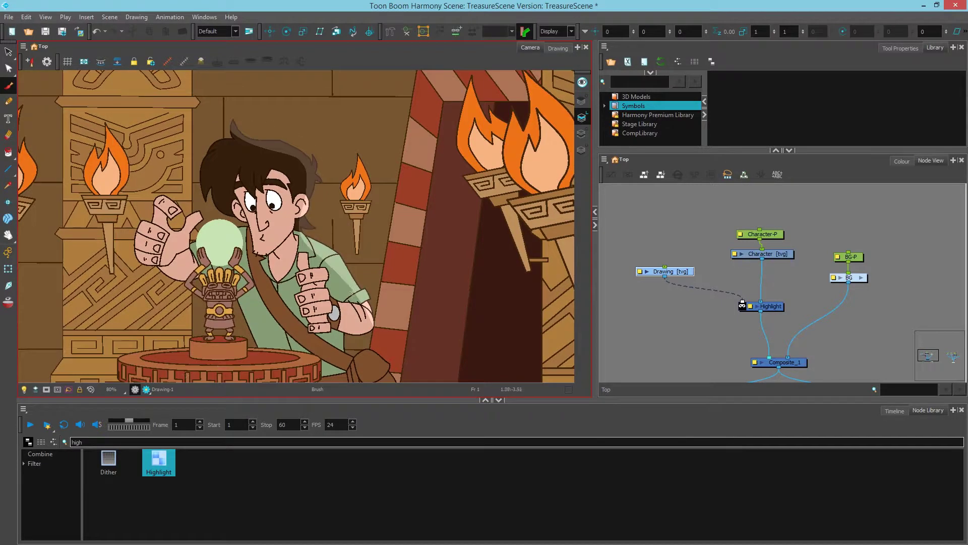
scroll(344, 282, "down", 3)
mouse_move(349, 294)
left_mouse_down()
mouse_move(349, 279)
mouse_move(321, 263)
left_mouse_up()
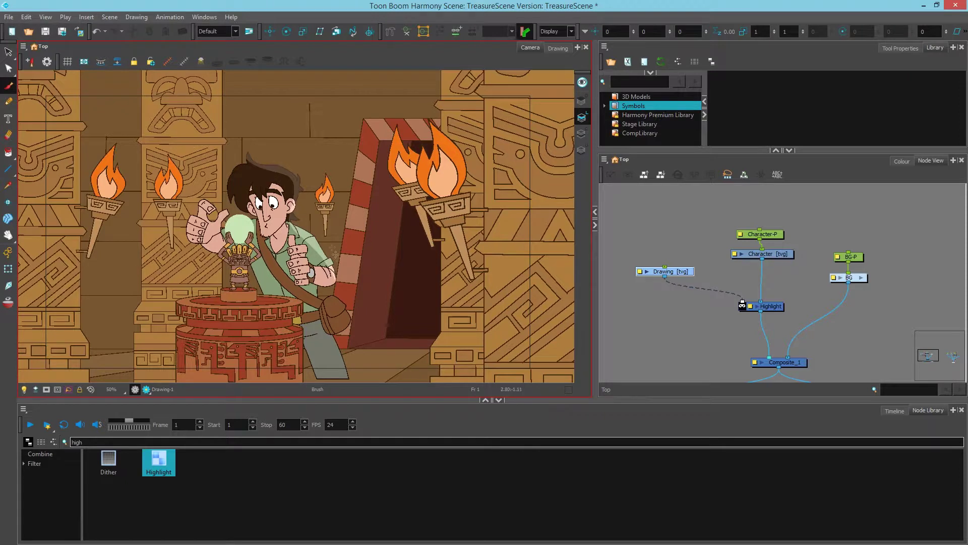
Disconnect the Drawing node from the Highlight node and delete it along with its drawing files
left_click_drag(743, 299, 691, 275)
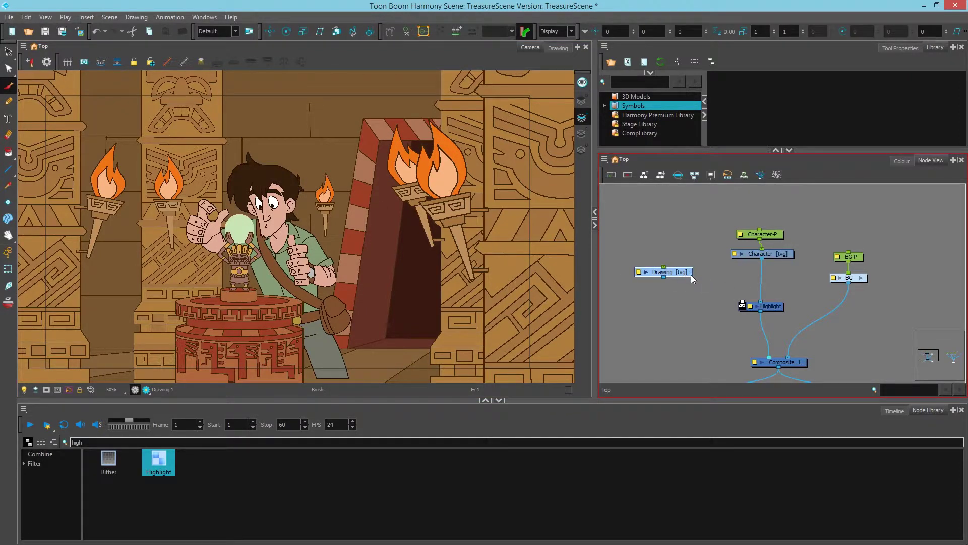
key("Delete")
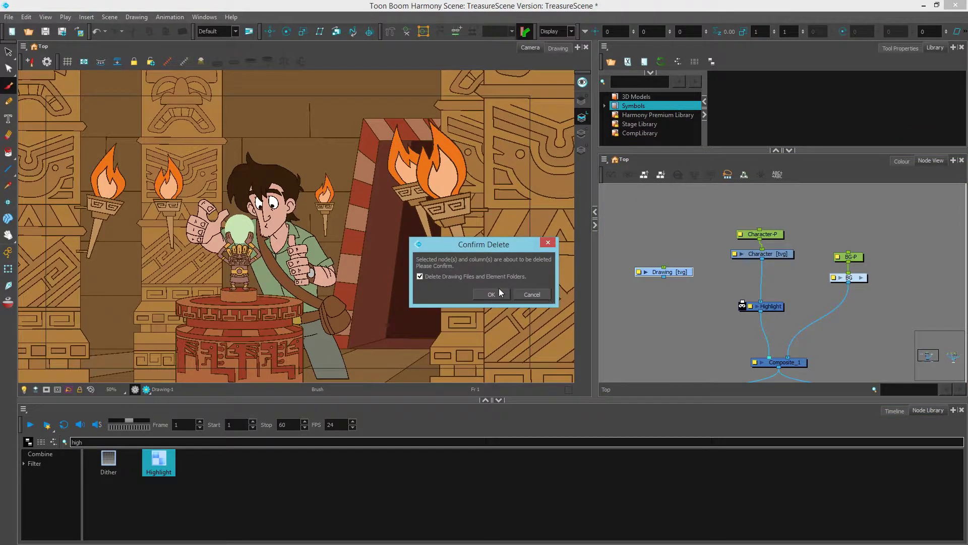
left_click(541, 294)
Move the Character-P and Character nodes higher above the Highlight node
left_click_drag(792, 265, 793, 240)
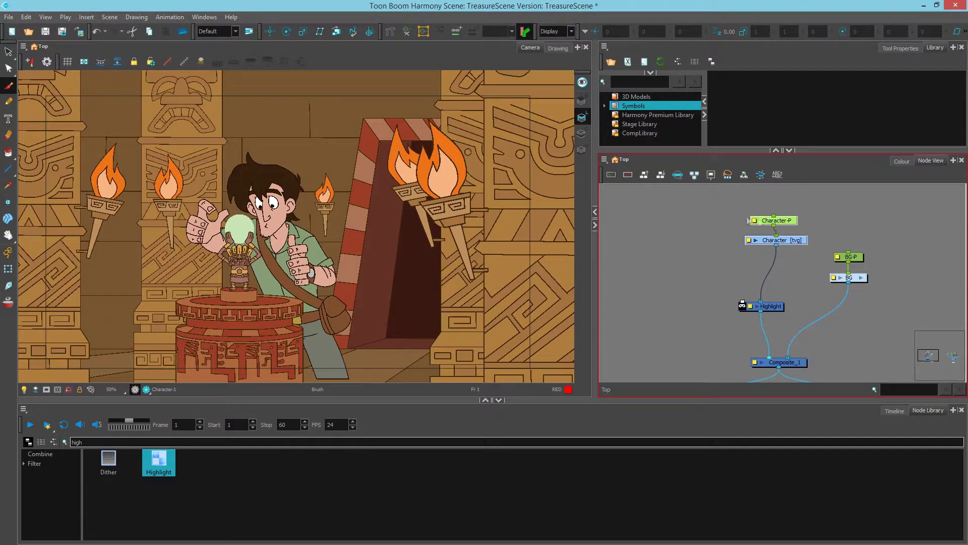
left_click(736, 249)
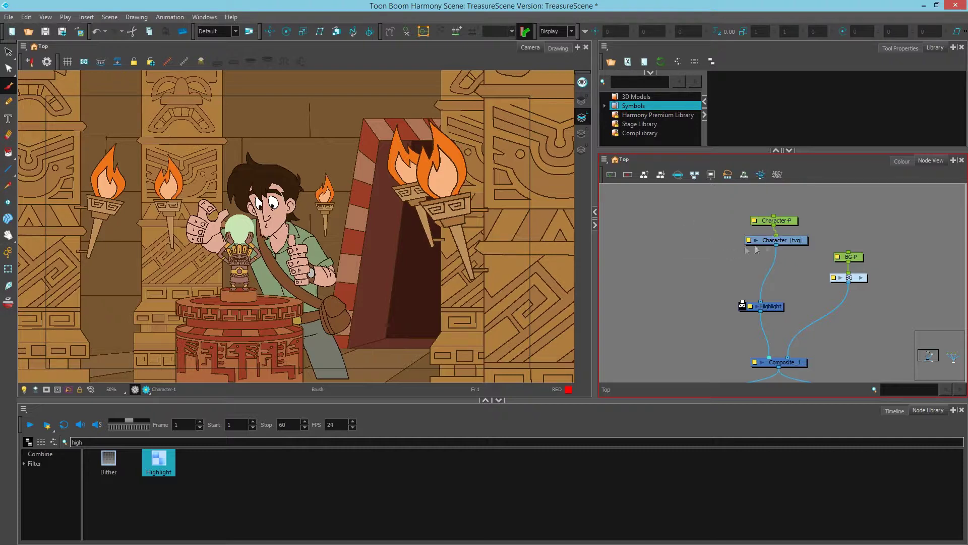
mouse_move(795, 241)
left_mouse_down()
mouse_move(786, 248)
mouse_move(794, 244)
left_mouse_up()
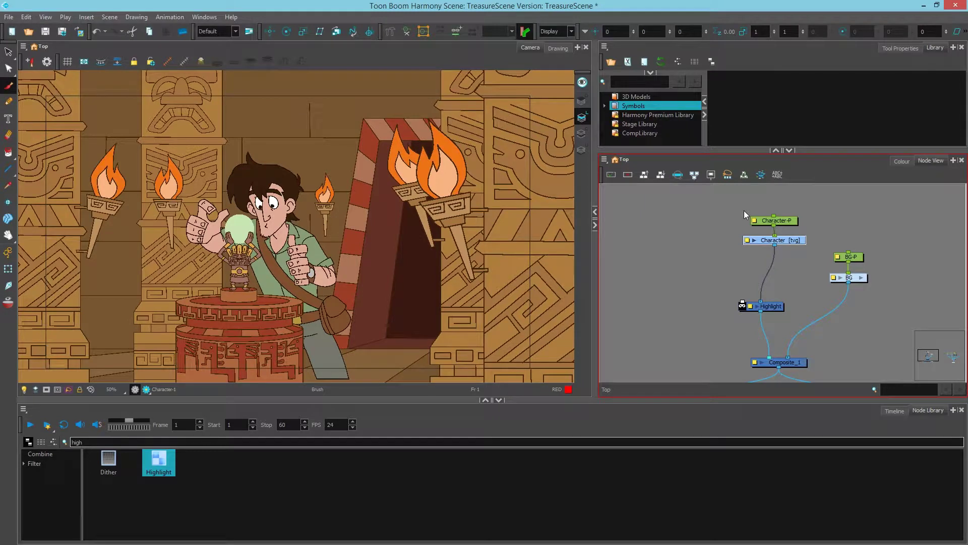
left_click(722, 222)
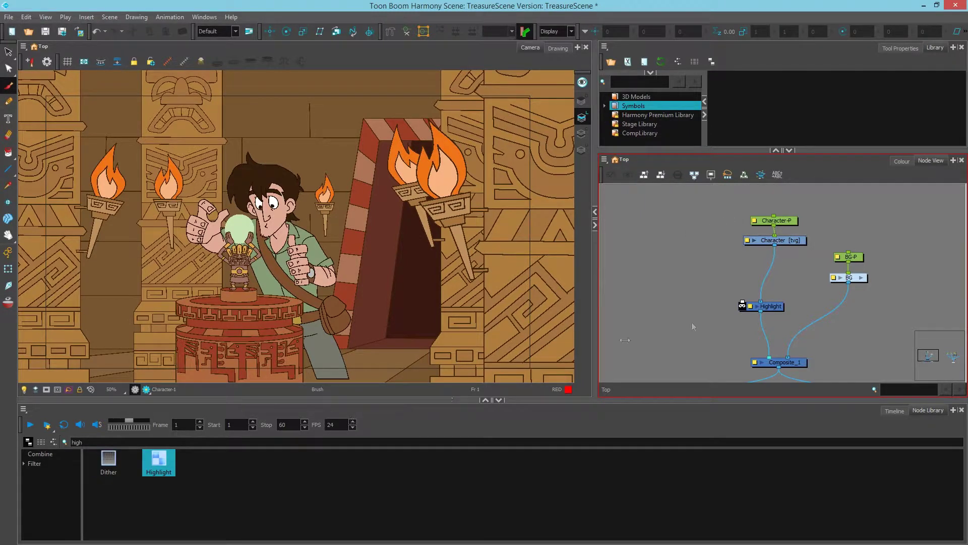
Clear the node library search and add an Apply-Peg-Transformation node from the Move category beside the Highlight node
double_click(135, 441)
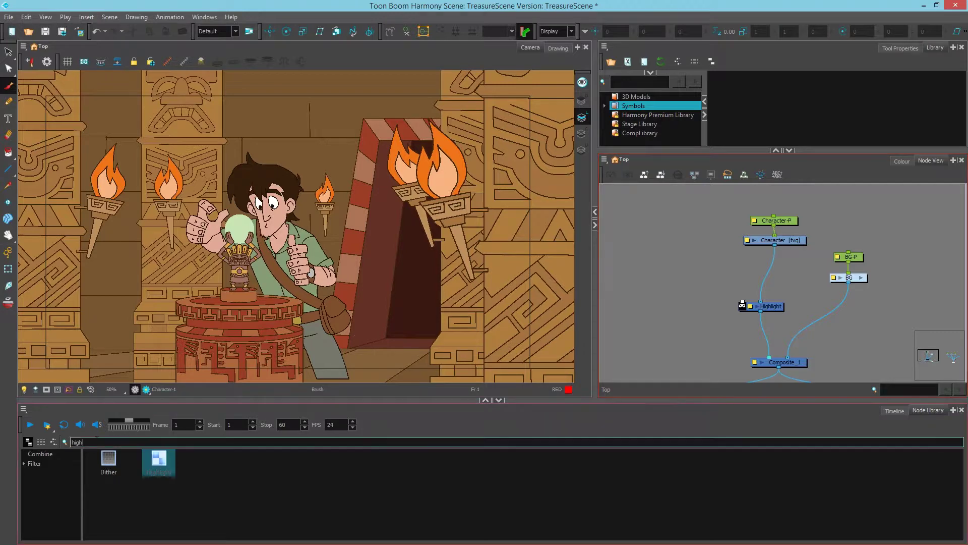
key("BackSpace")
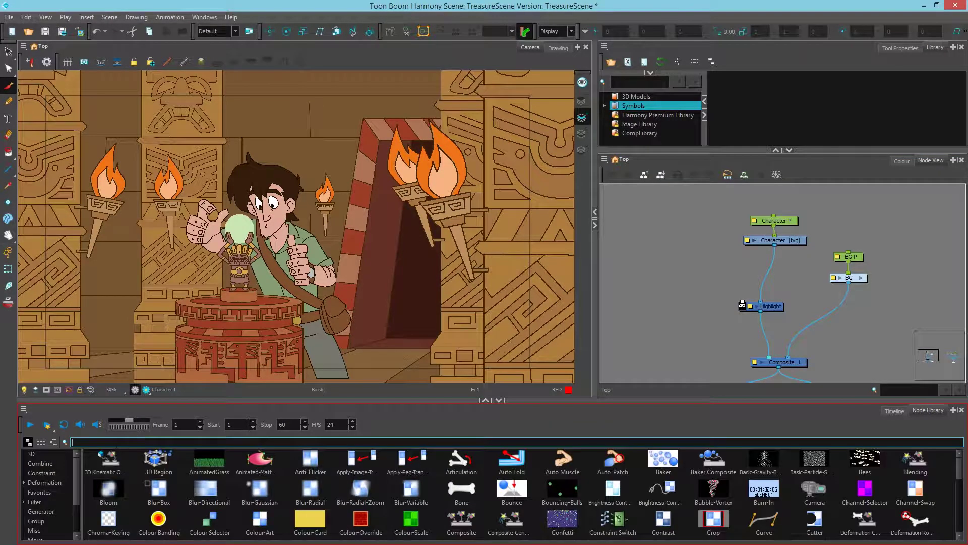
scroll(45, 492, "down", 2)
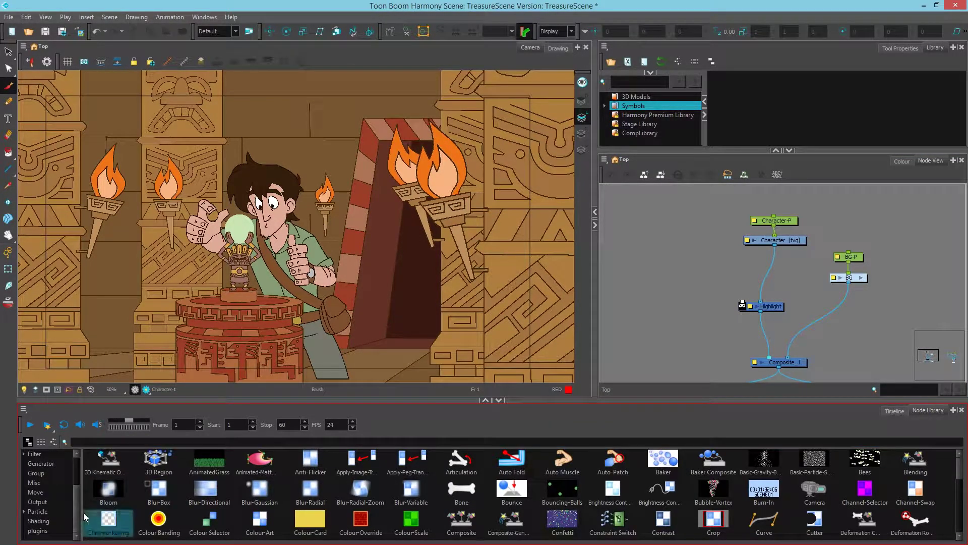
left_click(35, 492)
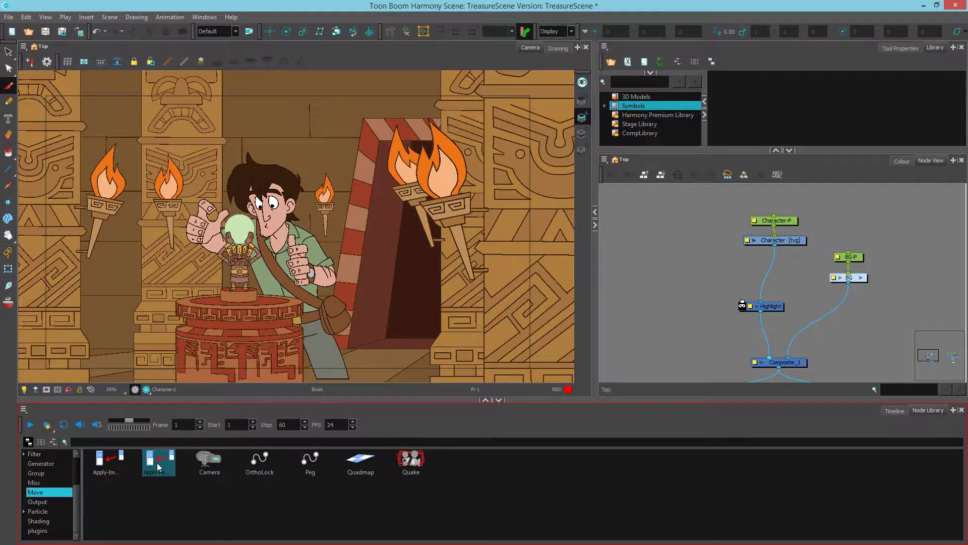
left_click_drag(157, 463, 712, 276)
Connect Character to the Apply-Peg-Transformation node's image input and its output to Composite_1, arranging the nodes neatly
left_click_drag(784, 241, 761, 362)
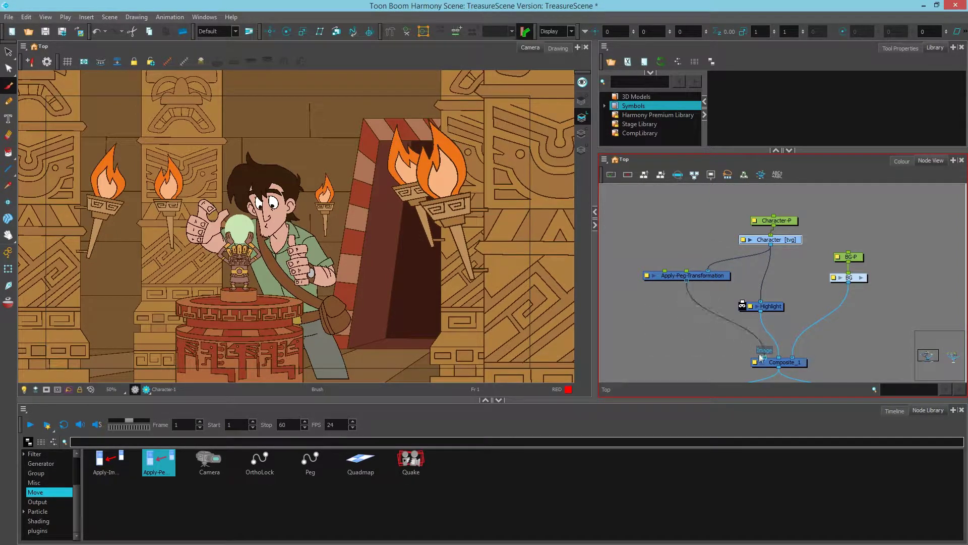
left_click_drag(778, 303, 790, 290)
left_click_drag(789, 239, 790, 241)
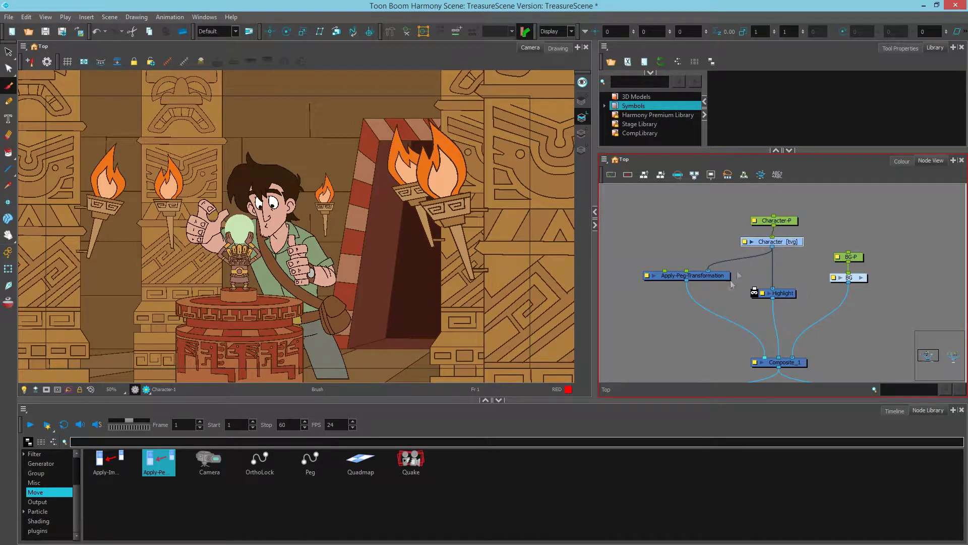
left_click(711, 276)
left_click_drag(712, 279, 707, 291)
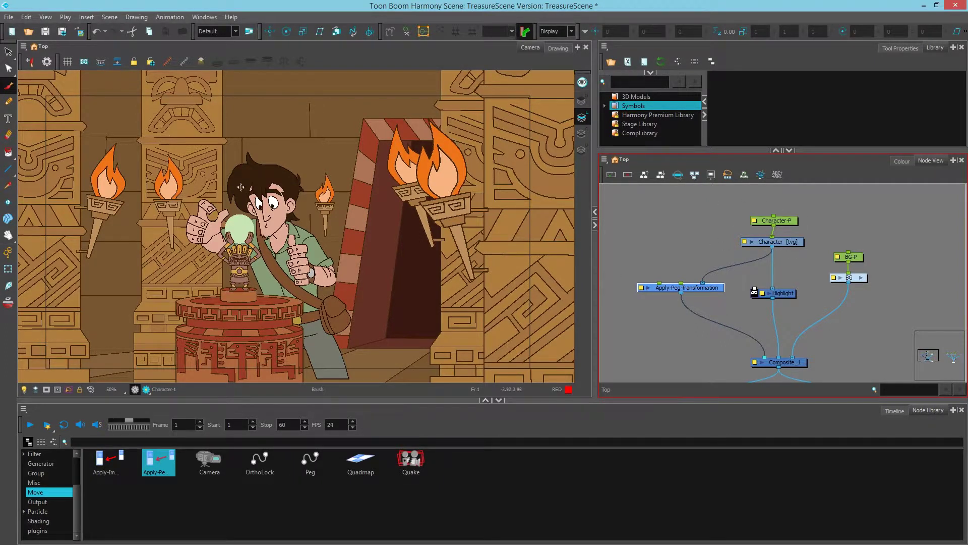
left_click_drag(715, 291, 725, 293)
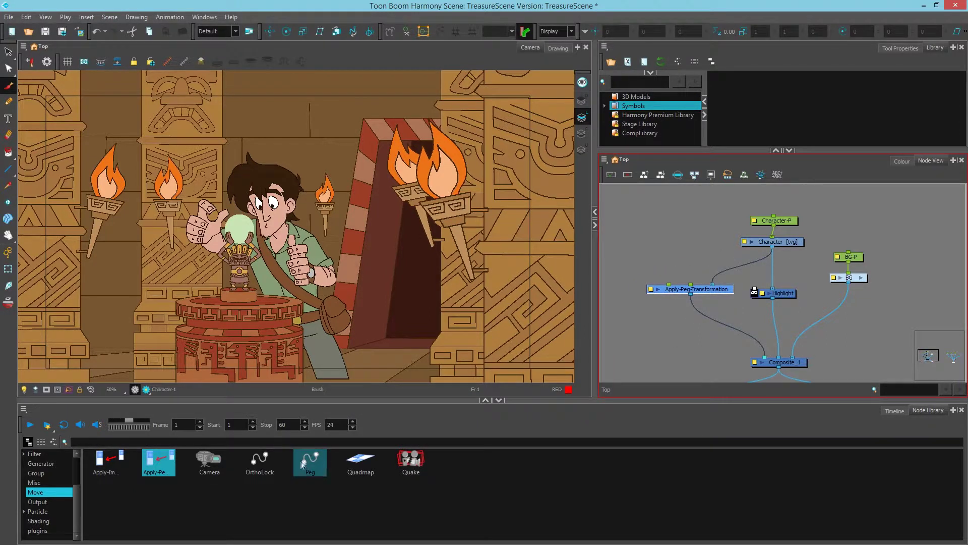
Connect a new Peg to Apply-Peg-Transformation's Transformation input and translate it to shift the duplicate character in front of the doorway
left_click_drag(309, 473, 670, 260)
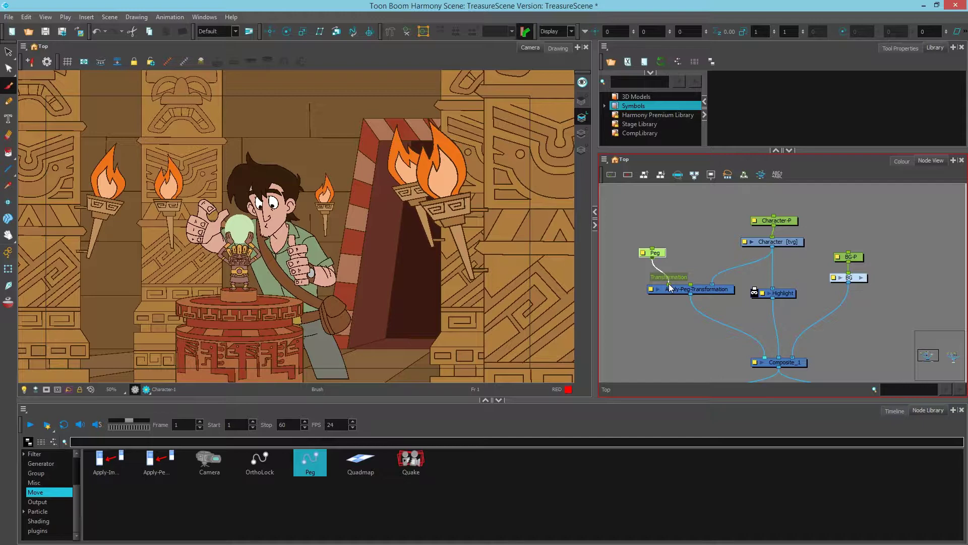
left_click_drag(669, 284, 669, 283)
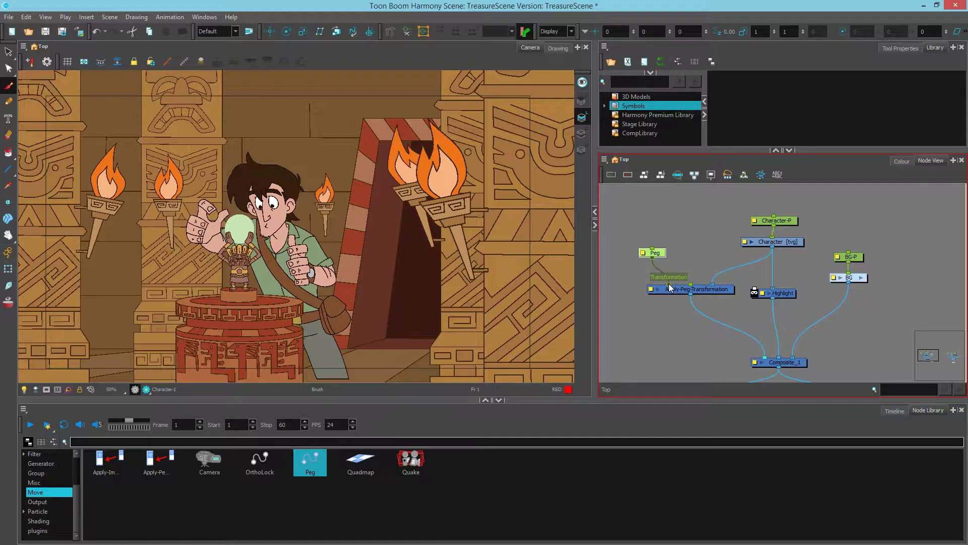
left_click(270, 32)
left_click_drag(272, 264, 397, 270)
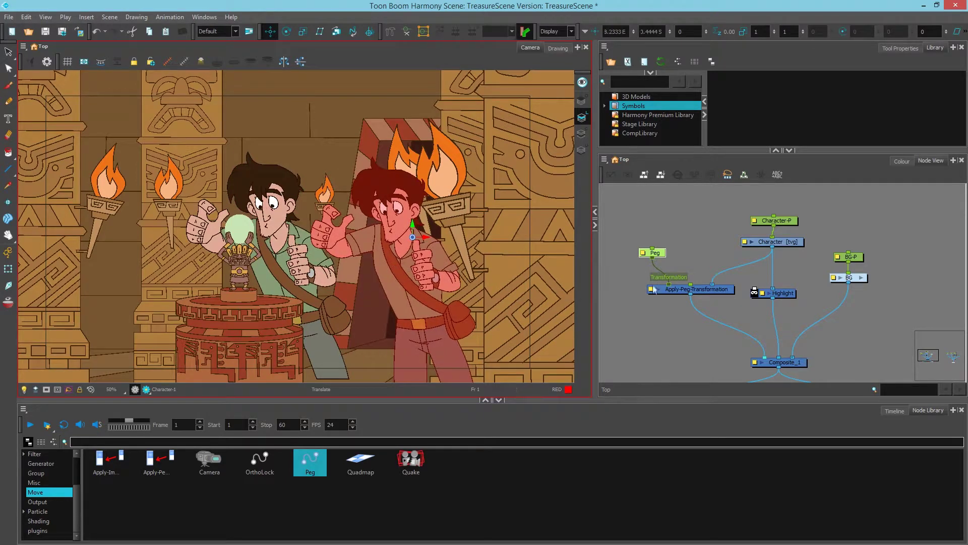
left_click(625, 279)
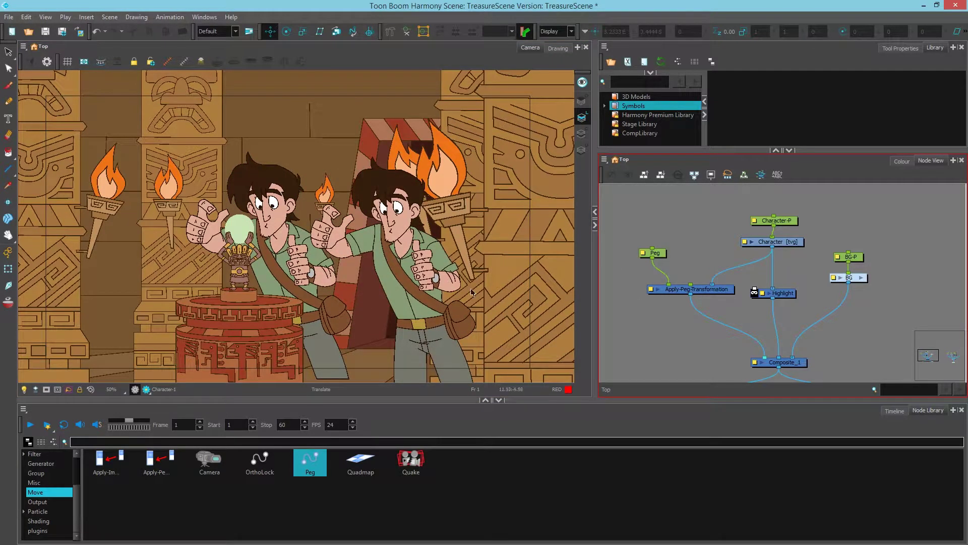
left_click(792, 241)
left_click_drag(790, 238, 789, 239)
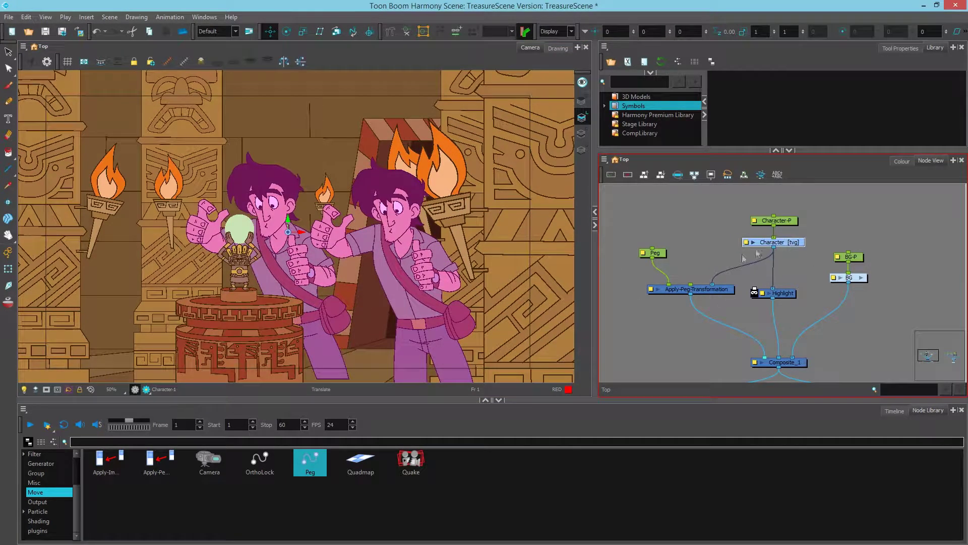
left_click_drag(723, 294, 715, 296)
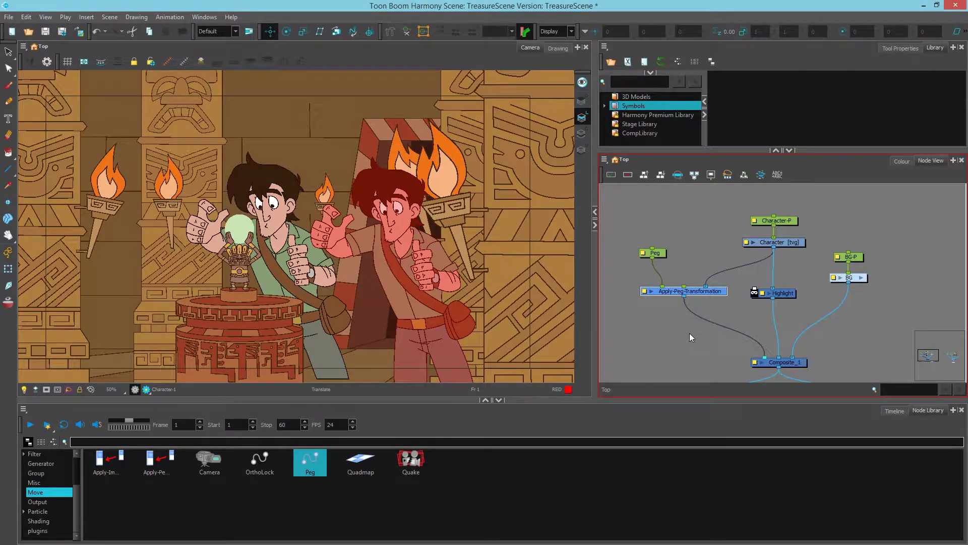
left_click(620, 260)
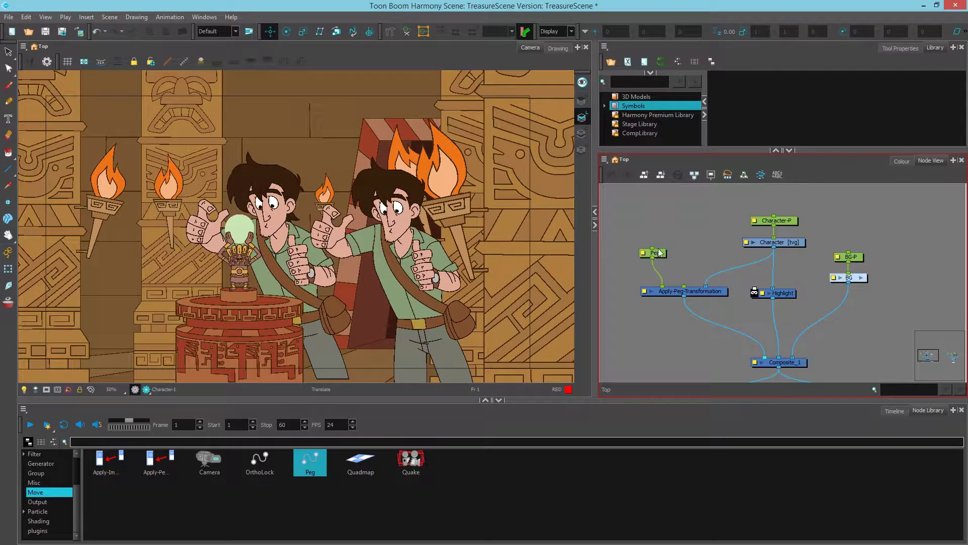
Undo the recent node moves and the Peg's translation of the duplicate character
key("ctrl+z")
key("ctrl+z")
key("ctrl+z")
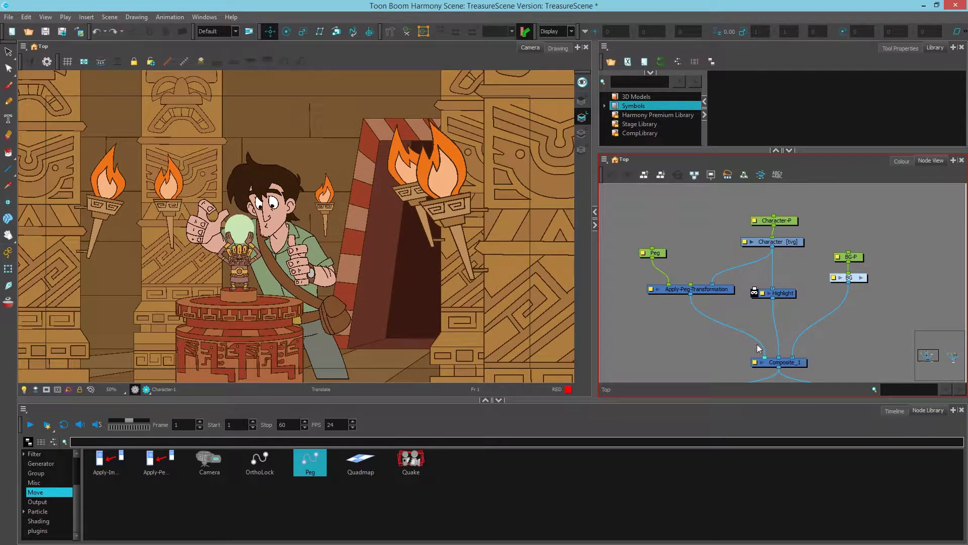
Move the Peg and Apply-Peg-Transformation nodes together slightly up and away from the Highlight node
left_click_drag(619, 234, 724, 303)
left_click_drag(709, 290, 698, 274)
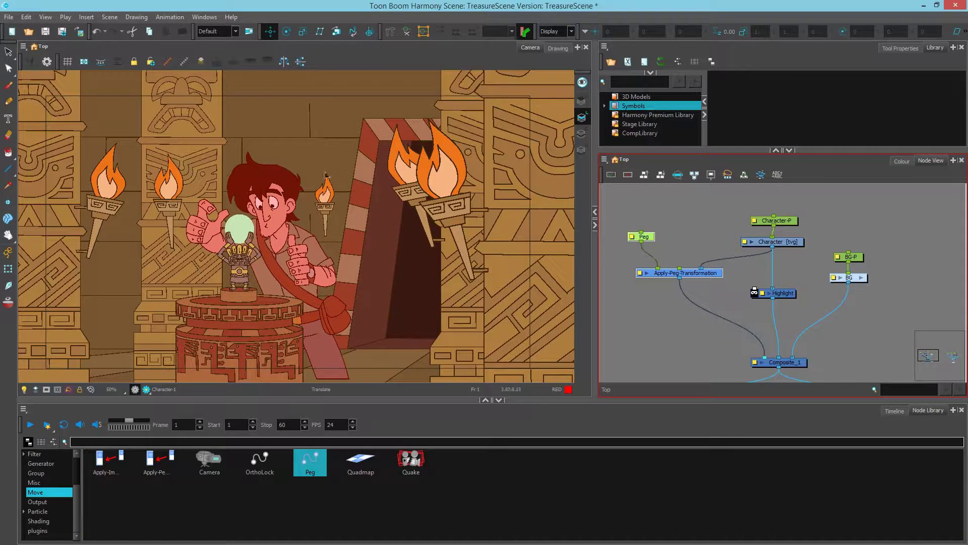
Translate the Peg slightly downward so the duplicate leaves a thin strip of the original character exposed along its upper edges
scroll(290, 176, "up", 2)
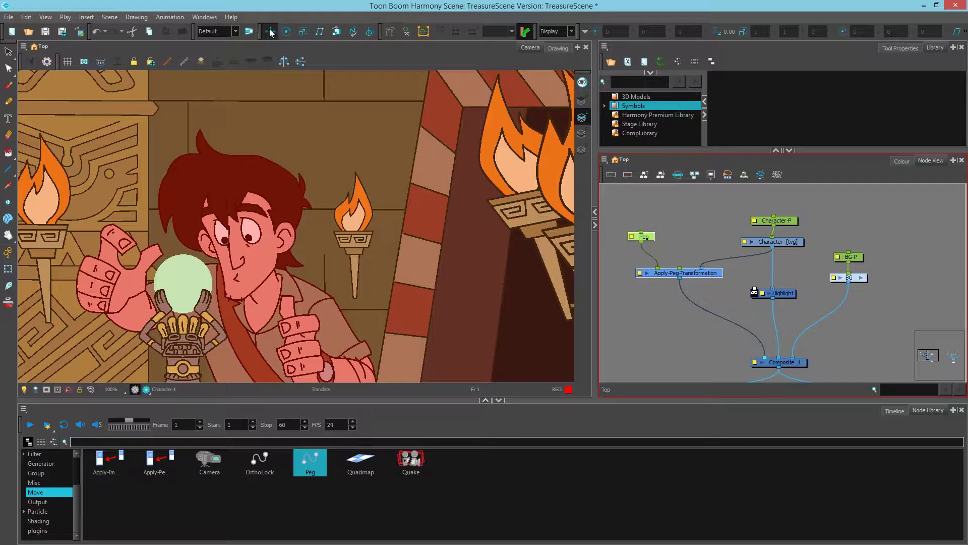
scroll(318, 155, "down", 2)
left_click(673, 251)
left_click(647, 238)
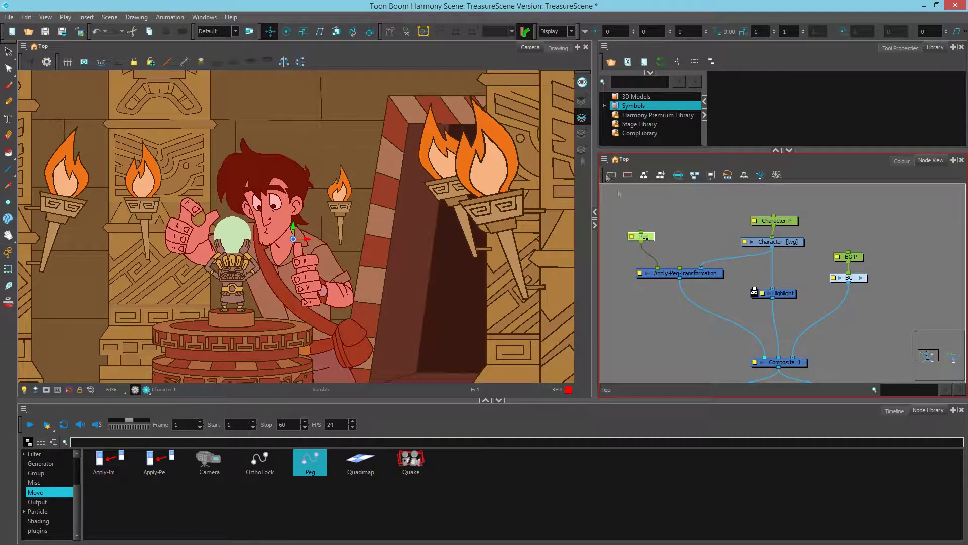
scroll(295, 227, "up", 2)
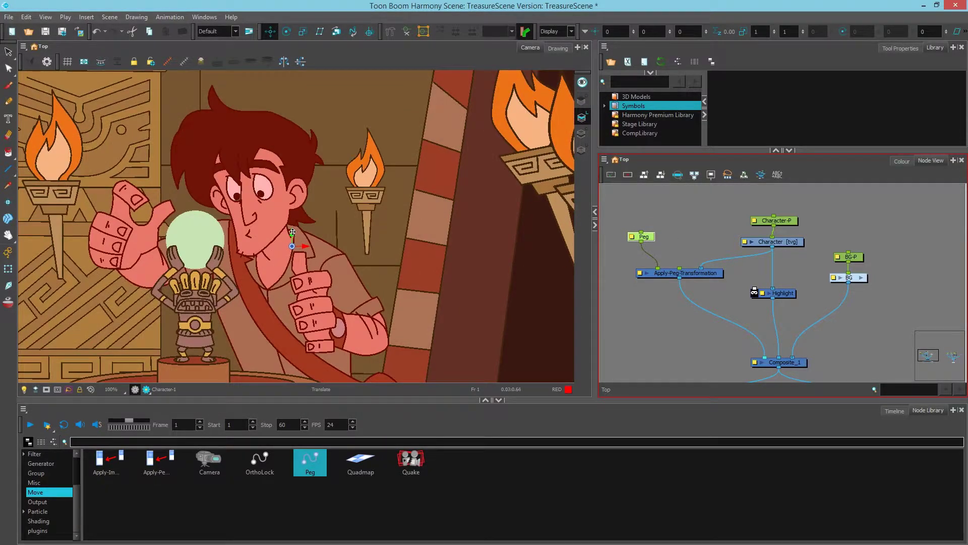
left_click_drag(292, 232, 293, 240)
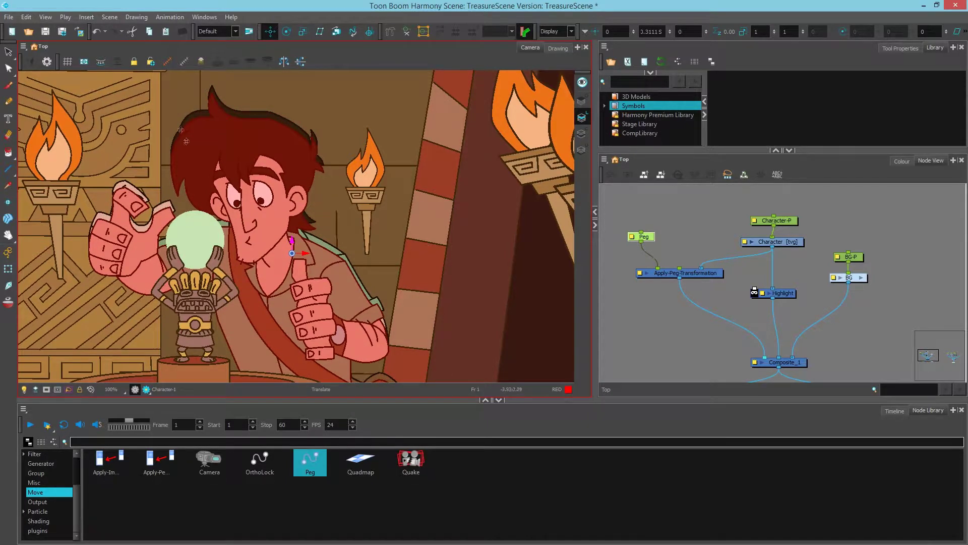
left_click(635, 288)
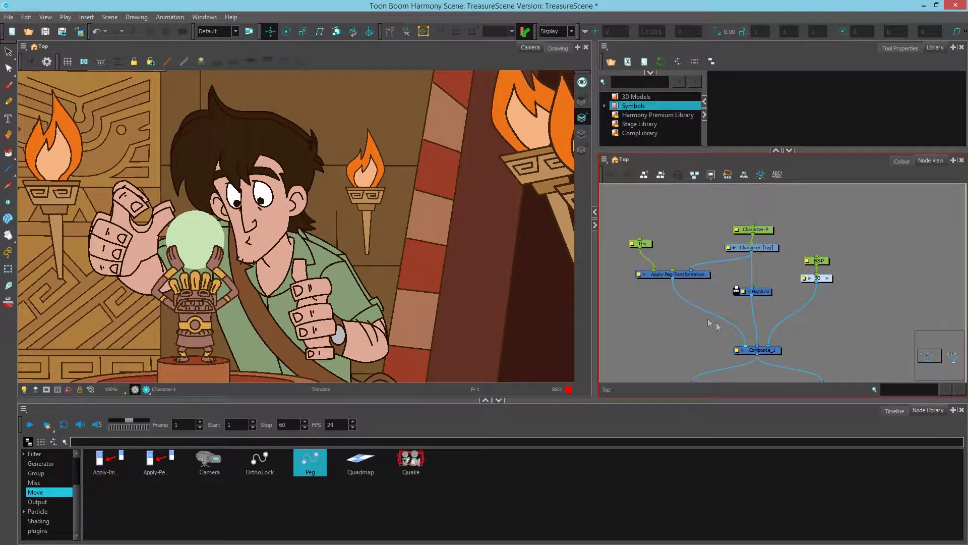
Reconnect Apply-Peg-Transformation's output from Composite_1 to the Highlight node's matte input and reposition Highlight just above Composite_1
left_click_drag(745, 346, 761, 308)
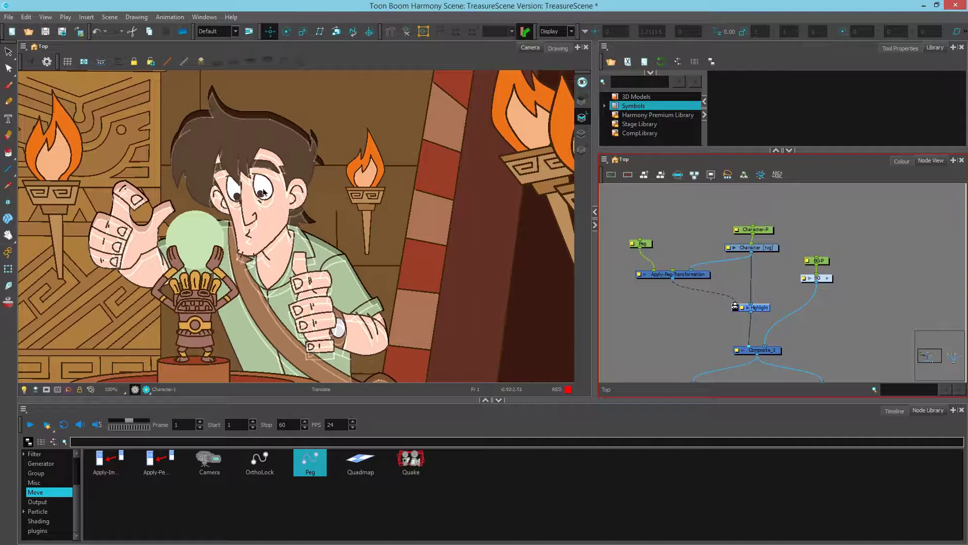
left_click_drag(760, 308, 754, 308)
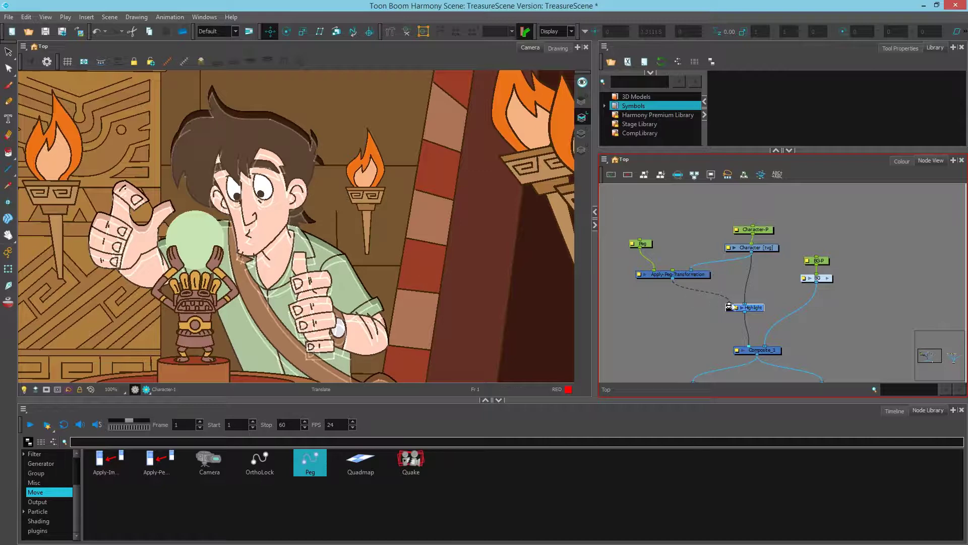
Try inverting the Highlight node's matte and preview the rendered result on the character
double_click(735, 310)
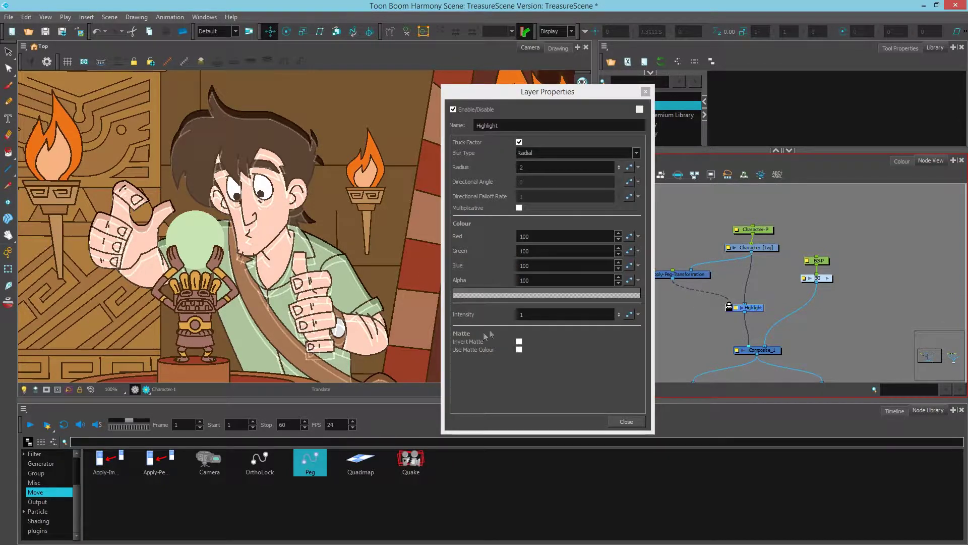
left_click(616, 420)
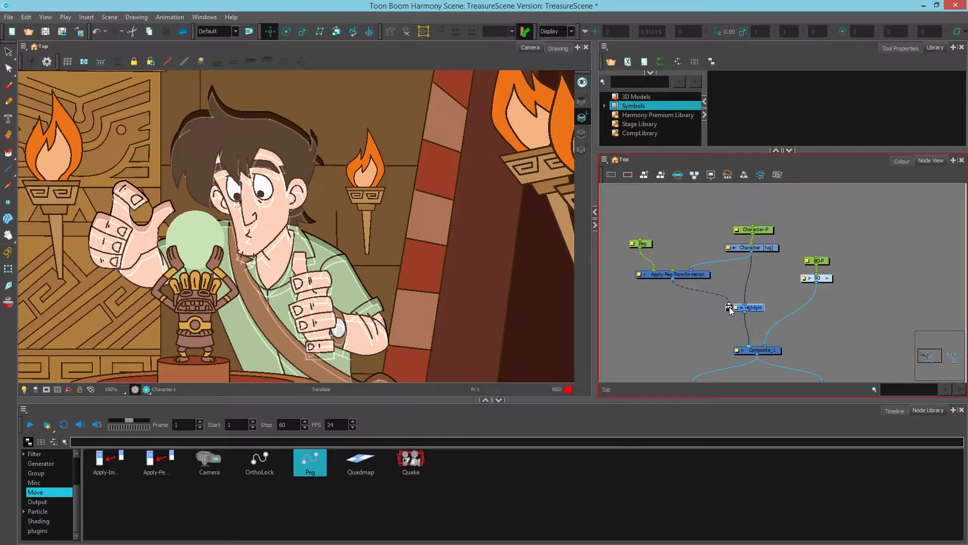
left_click(730, 308)
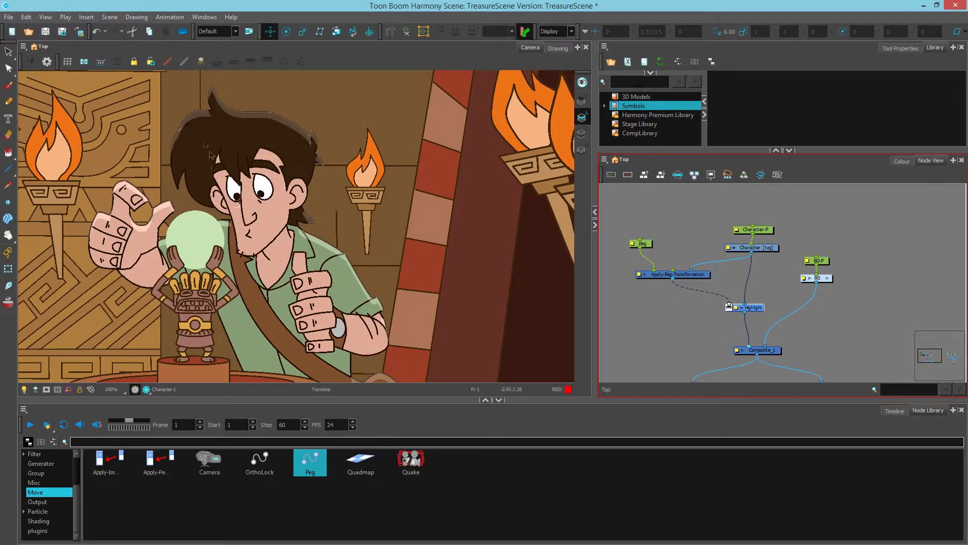
left_click(146, 389)
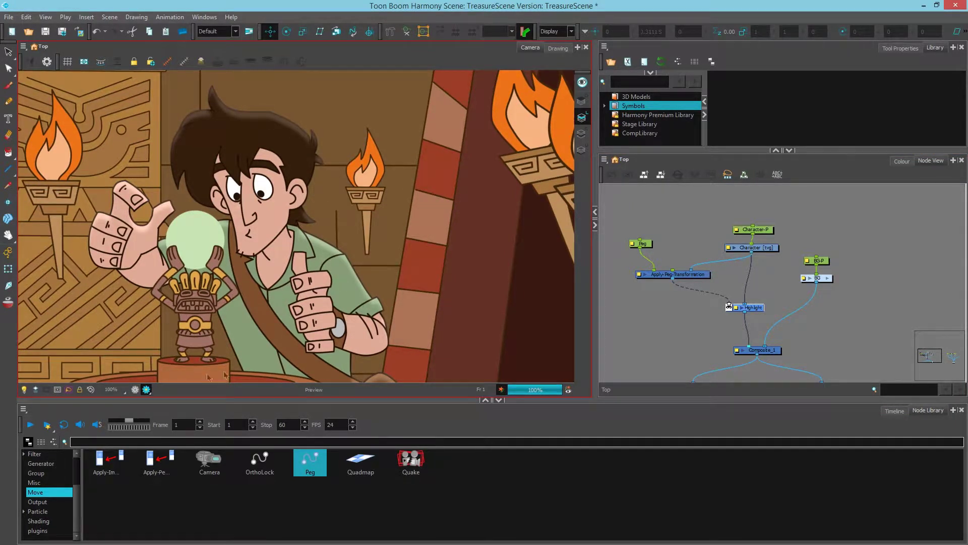
left_click(146, 389)
left_click(730, 311)
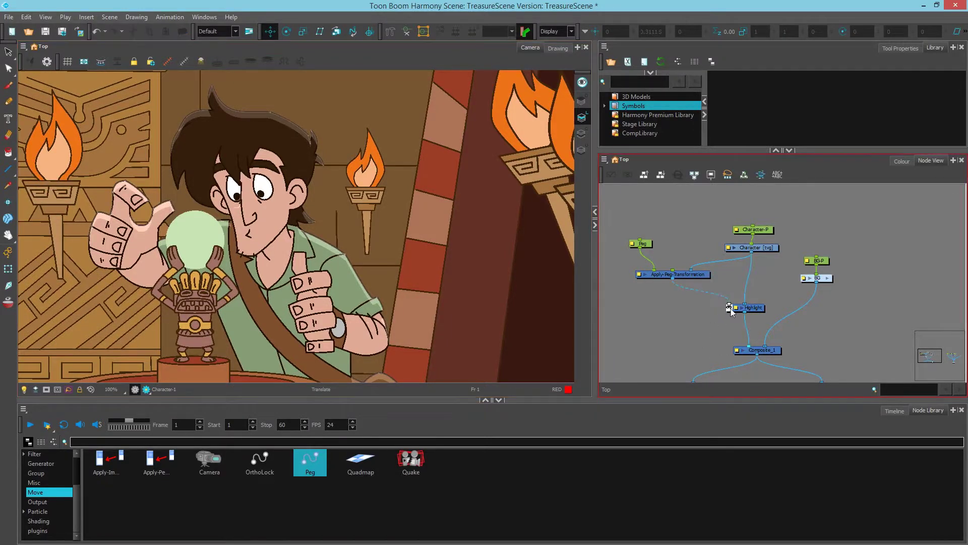
left_click(729, 308)
Add a Cutter node from the Favorites category below Apply-Peg-Transformation, using that node's output as the Cutter's matte
left_click_drag(756, 307, 759, 303)
left_click(44, 457)
scroll(45, 458, "up", 1)
left_click(45, 472)
left_click_drag(413, 463, 670, 294)
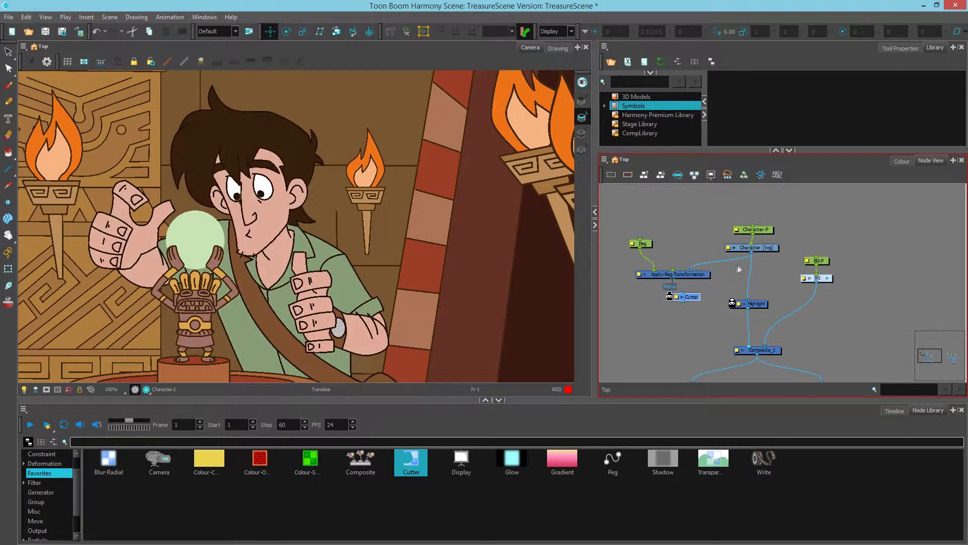
Connect Character to the Cutter's image input and the Cutter's output to Highlight's matte and Display, spacing the nodes neatly
left_click_drag(752, 252, 819, 349)
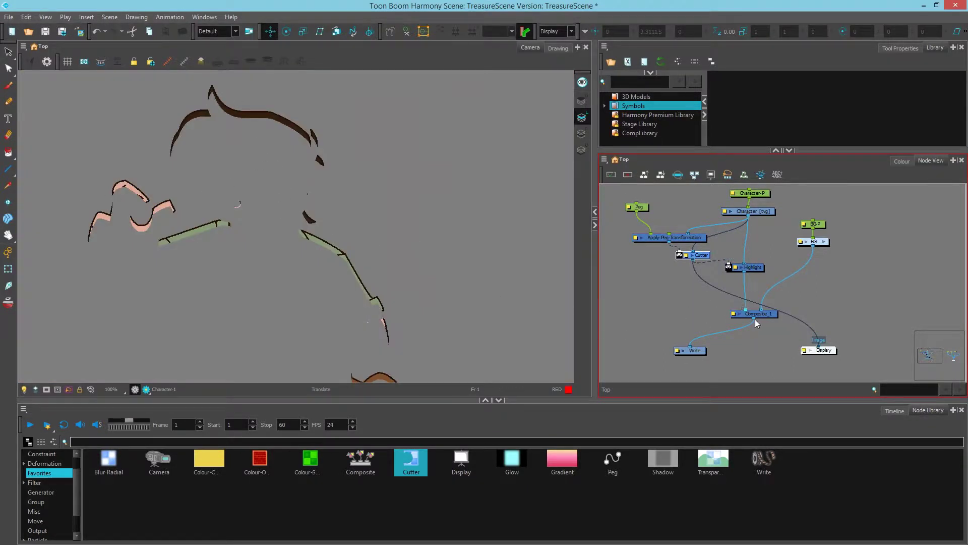
left_click_drag(702, 254, 702, 259)
left_click_drag(759, 268, 763, 285)
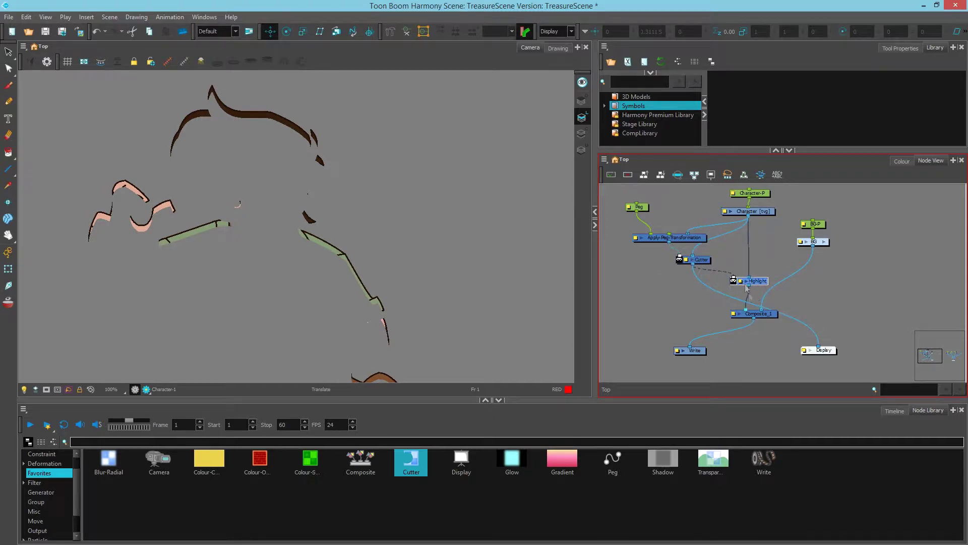
mouse_move(755, 279)
left_mouse_down()
mouse_move(764, 271)
mouse_move(756, 277)
left_mouse_up()
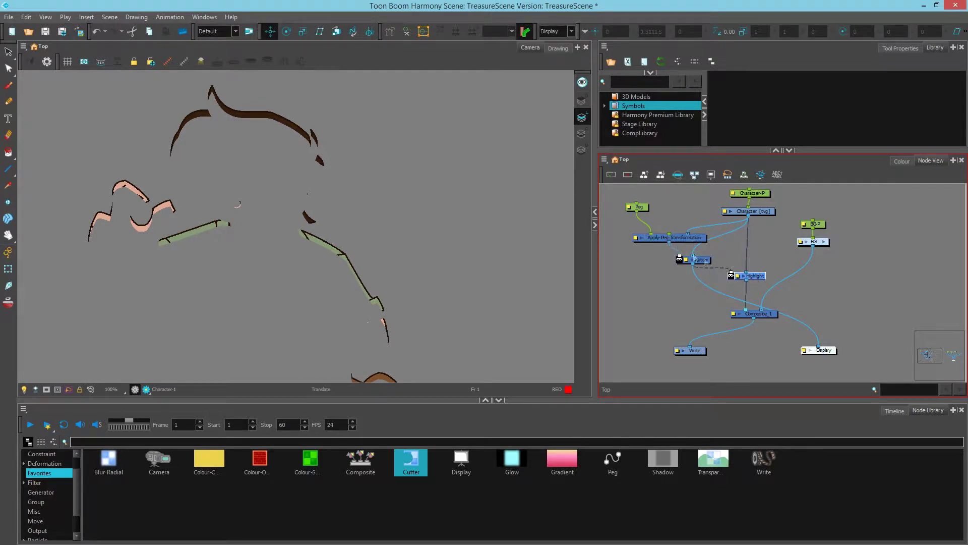
Connect Composite_1 to the Display node again and preview the whole character in Render view
left_click_drag(754, 319, 818, 346)
left_click(844, 304)
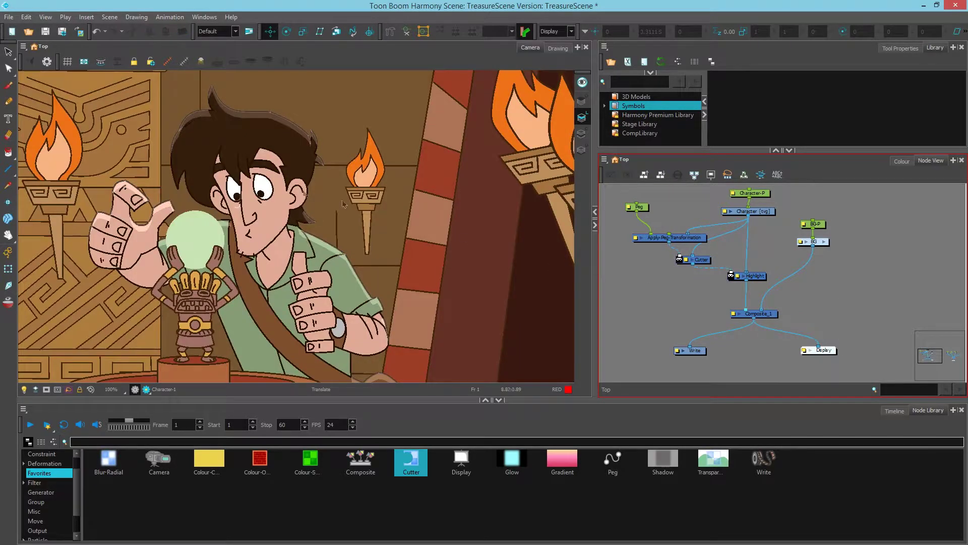
left_click(146, 389)
scroll(284, 319, "down", 2)
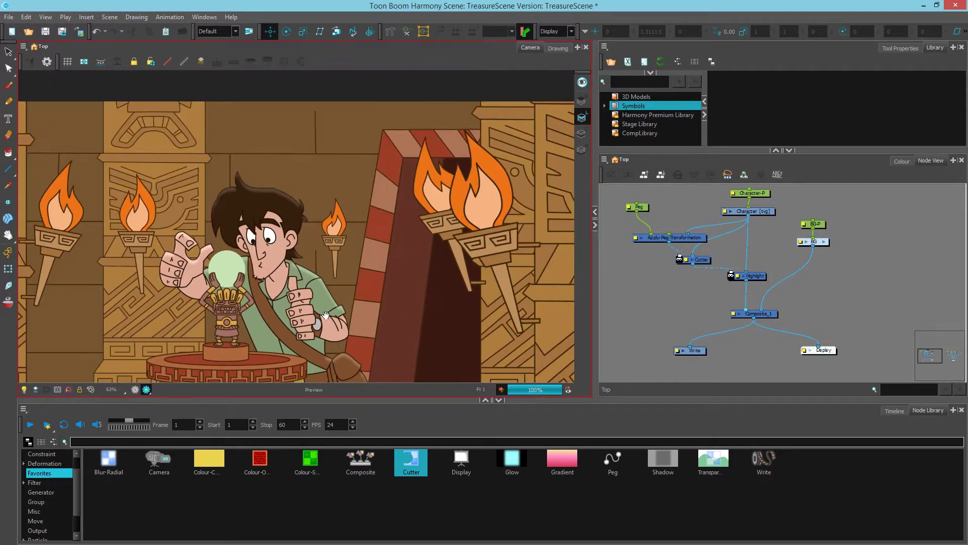
left_click_drag(326, 313, 316, 277)
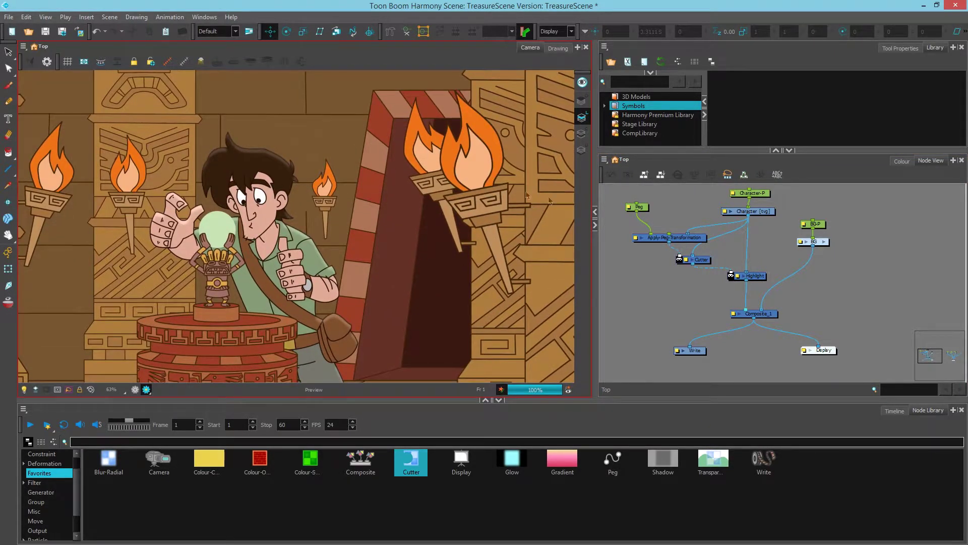
Set the Highlight node's blur radius to 5
double_click(739, 280)
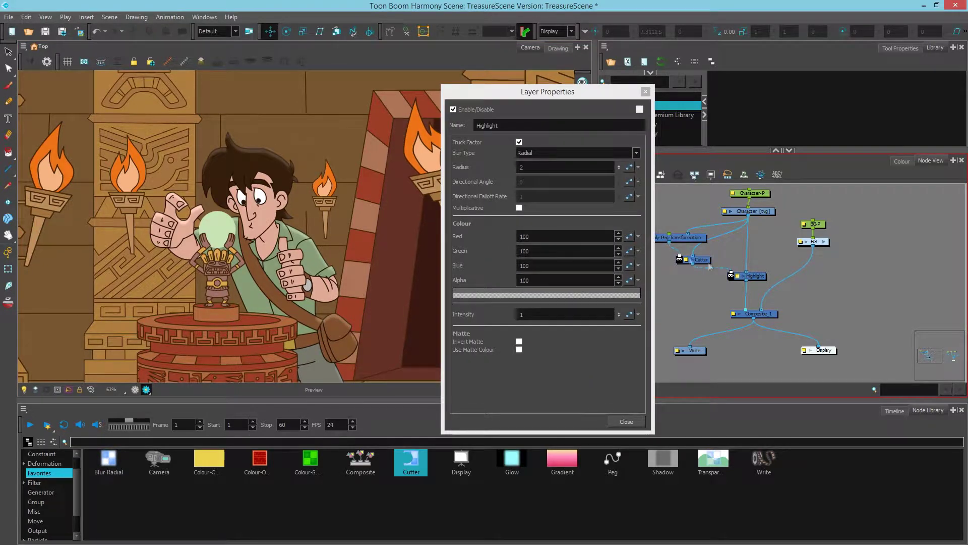
left_click_drag(529, 168, 480, 169)
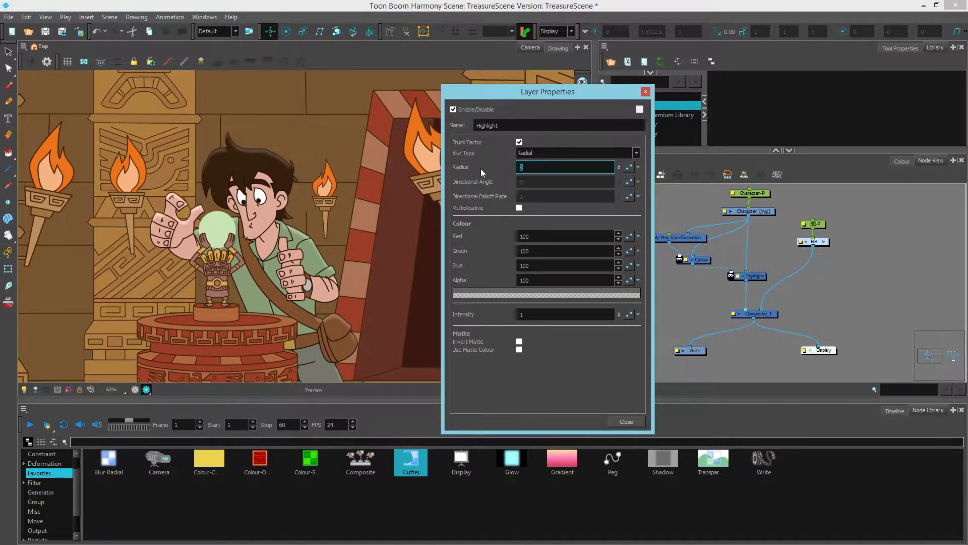
type("0")
left_click_drag(530, 168, 470, 168)
type("5")
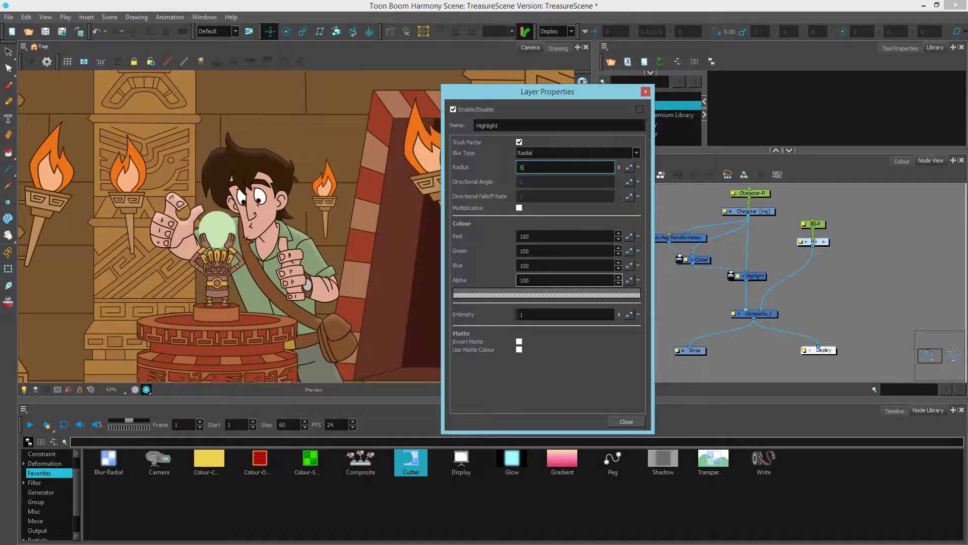
Colour the highlight gold with RGB 207, 165, 63 and enable Multiplicative
left_click(543, 293)
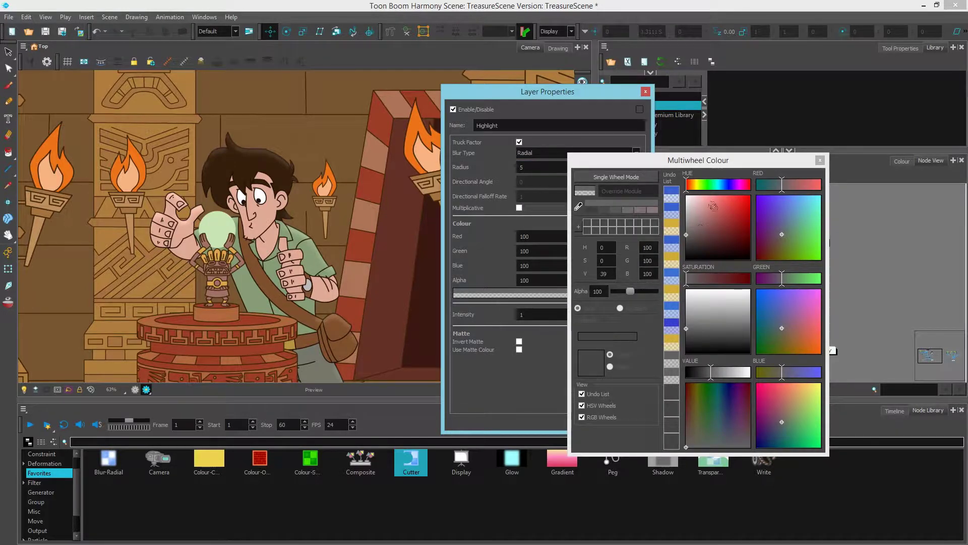
left_click(694, 187)
left_click_drag(694, 187, 730, 207)
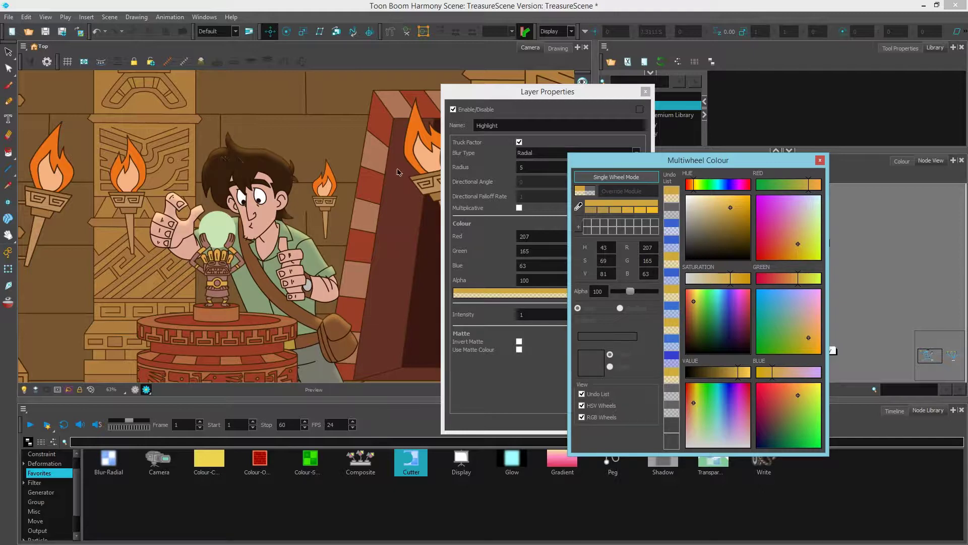
left_click_drag(738, 163, 775, 123)
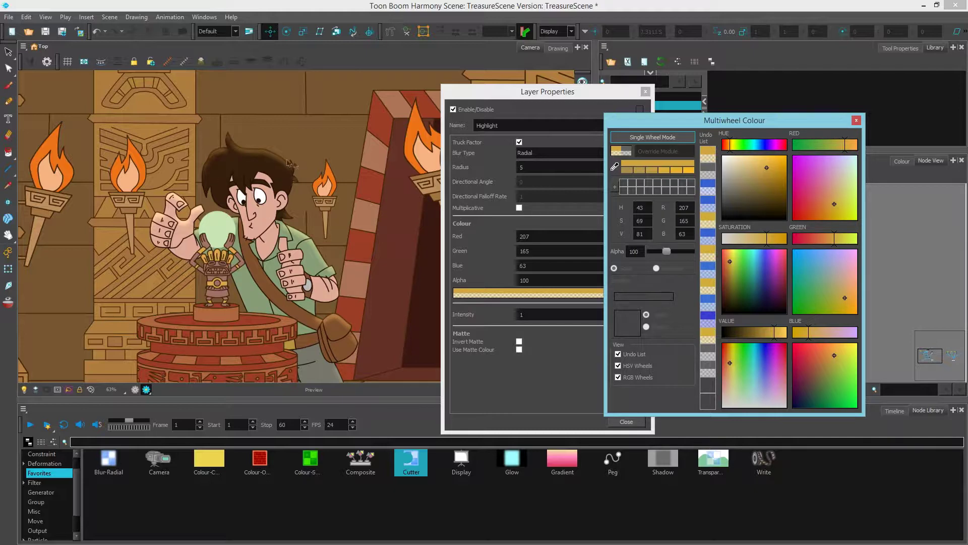
left_click(519, 208)
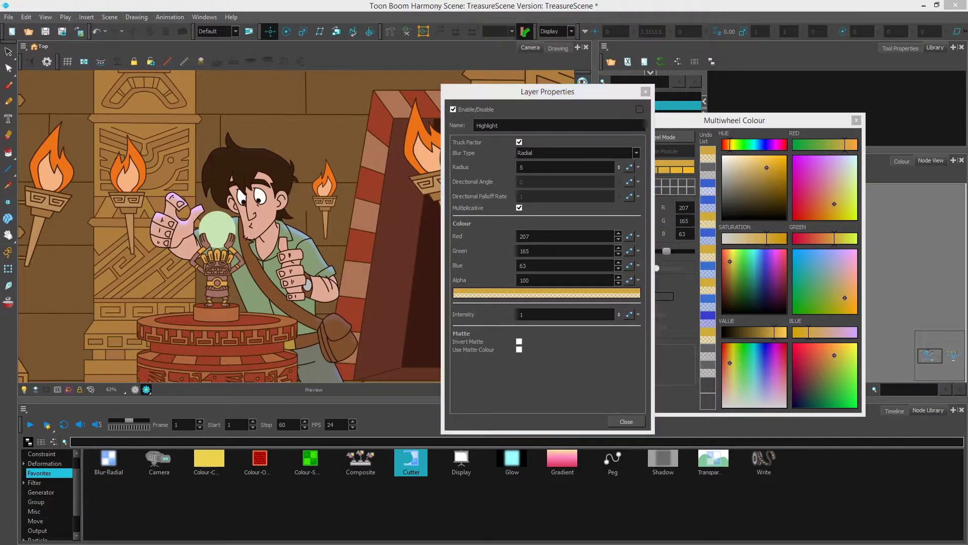
Consult the ColourWheel.png image in Windows Photo Viewer, close it, and shift the highlight colour to blue with RGB 63, 129, 207
key("alt+Tab")
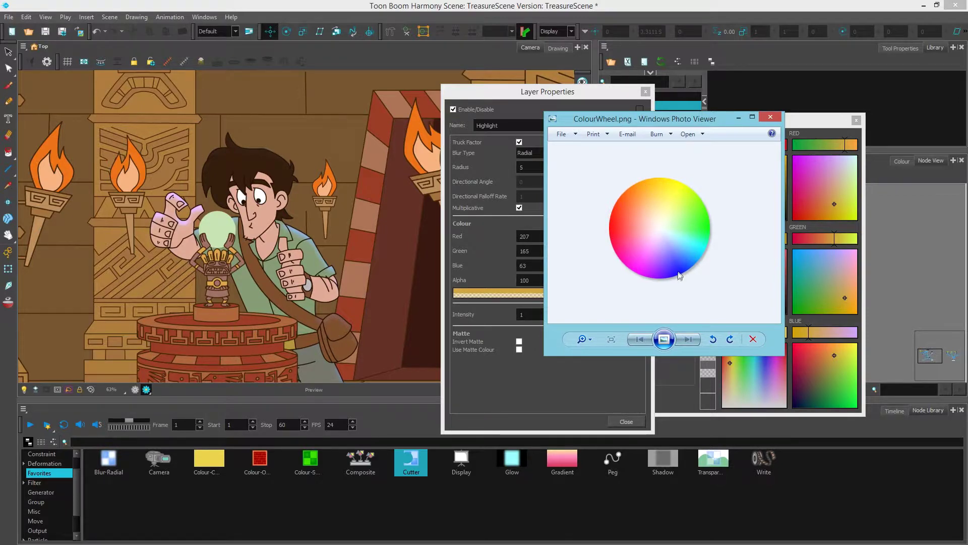
left_click(770, 117)
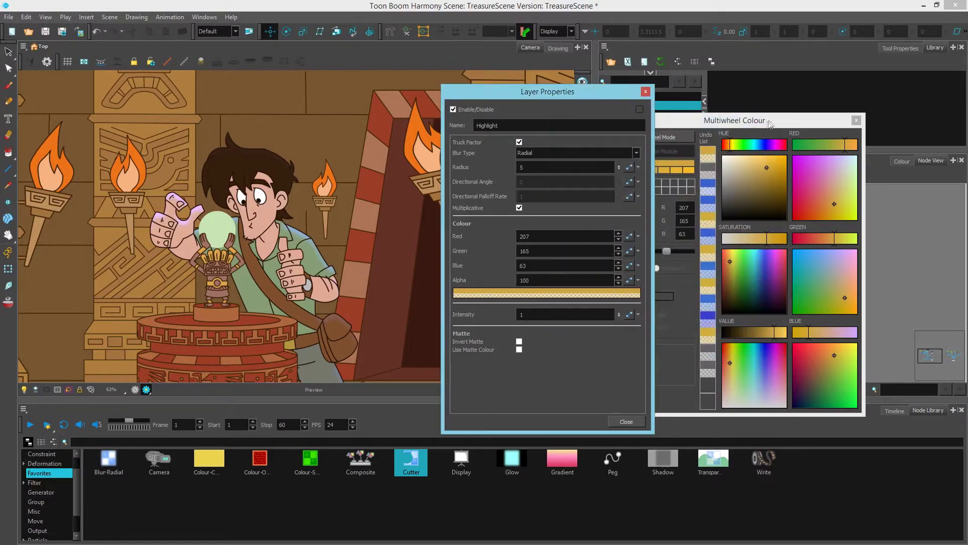
left_click_drag(729, 144, 761, 145)
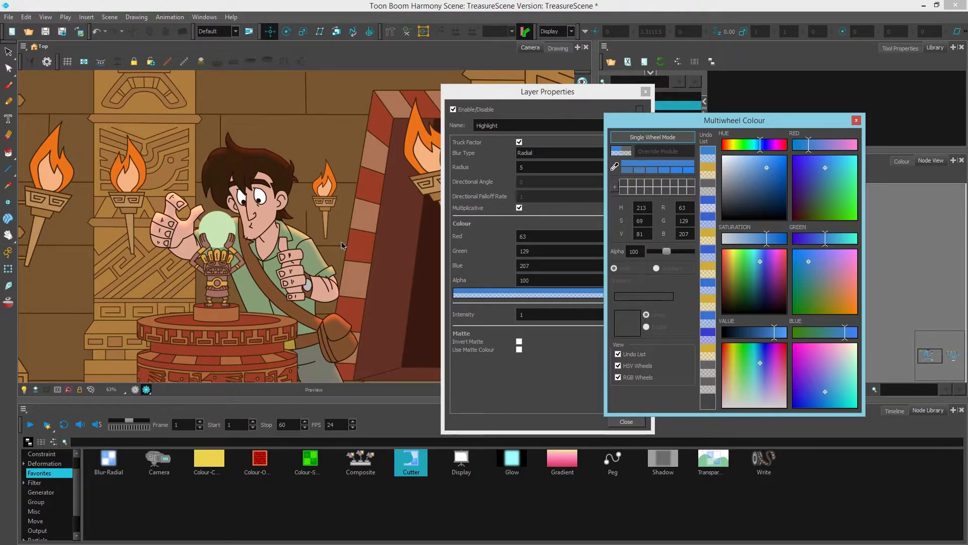
Compare the non-multiplicative gold highlight (207, 165, 63) with the multiplicative blue one (63, 129, 207)
left_click(520, 206)
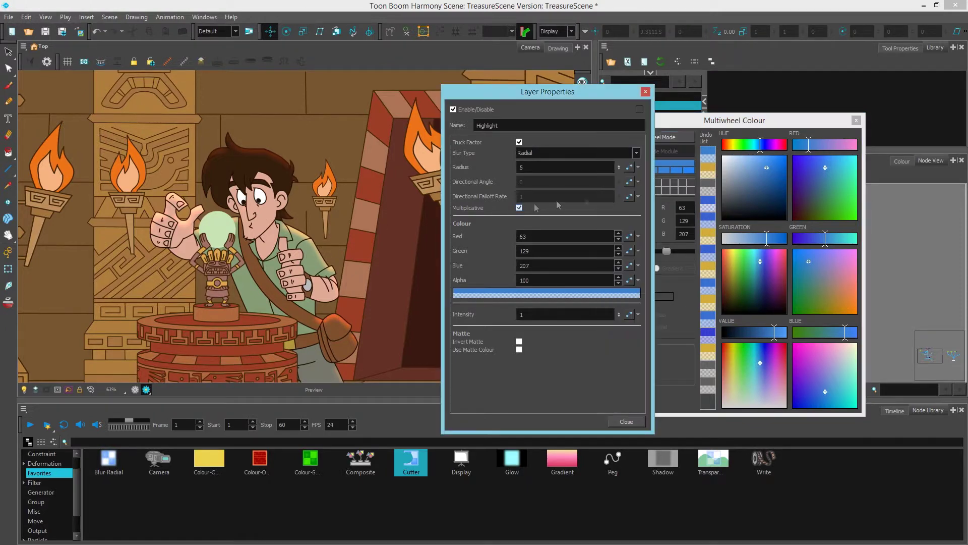
left_click(707, 167)
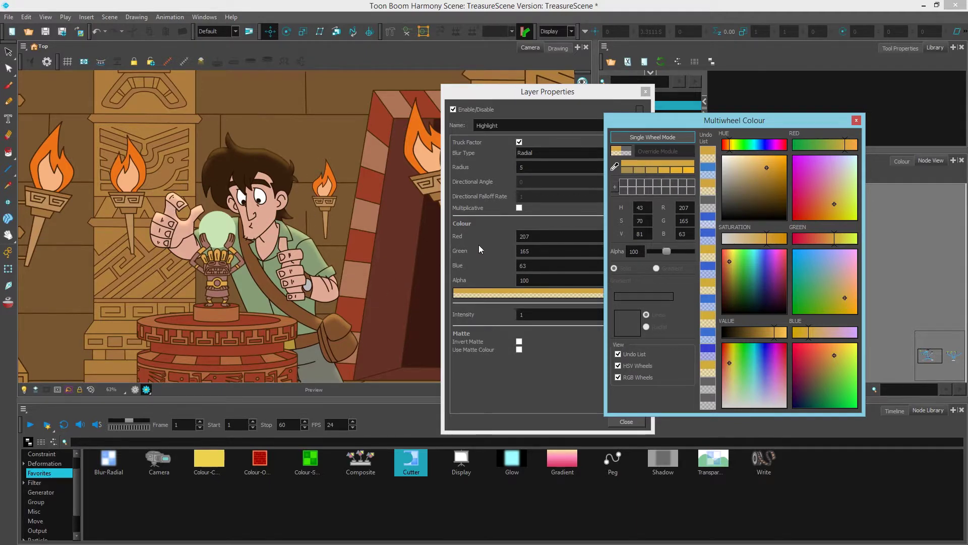
left_click(519, 207)
left_click(706, 168)
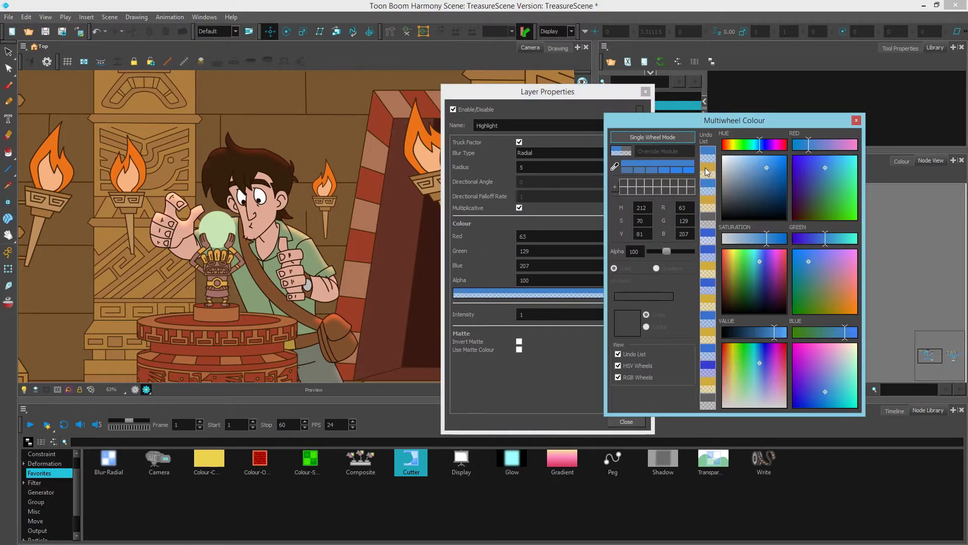